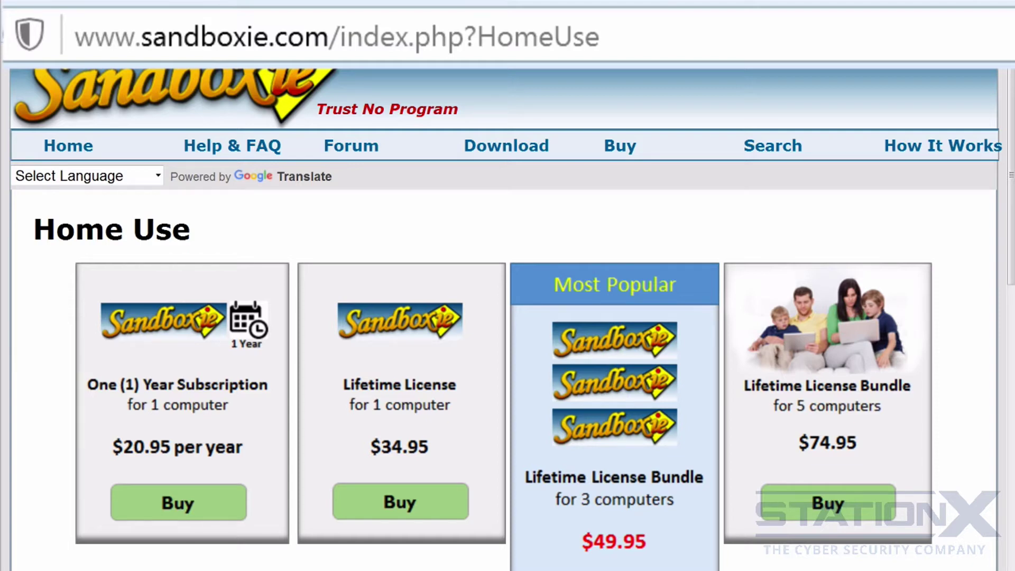
Step: Open the Sandboxie website's download page and look through the download options
{"action": "left_click", "coordinate": [510, 151]}
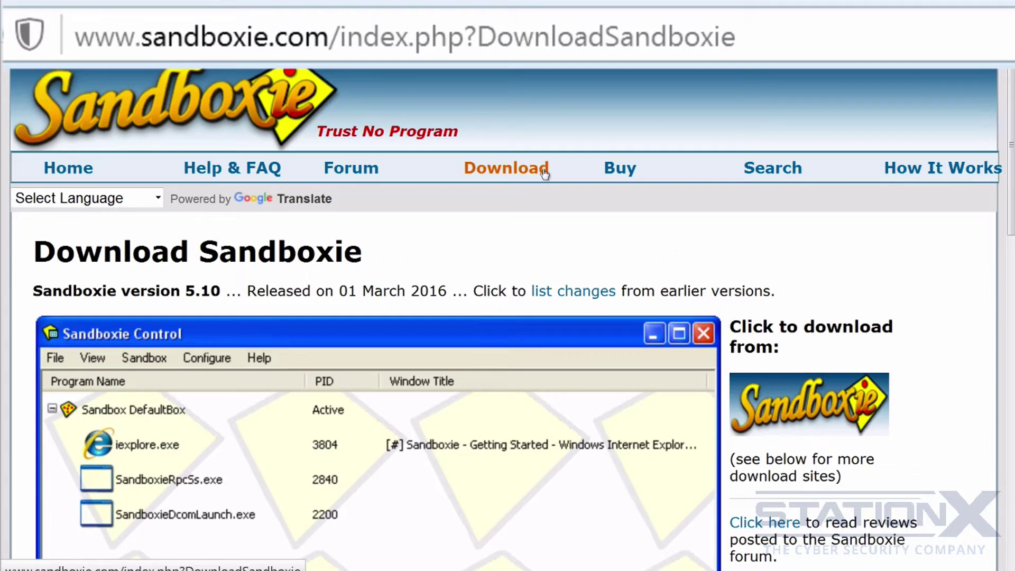
{"action": "scroll", "coordinate": [544, 174], "scroll_direction": "down", "scroll_amount": 10}
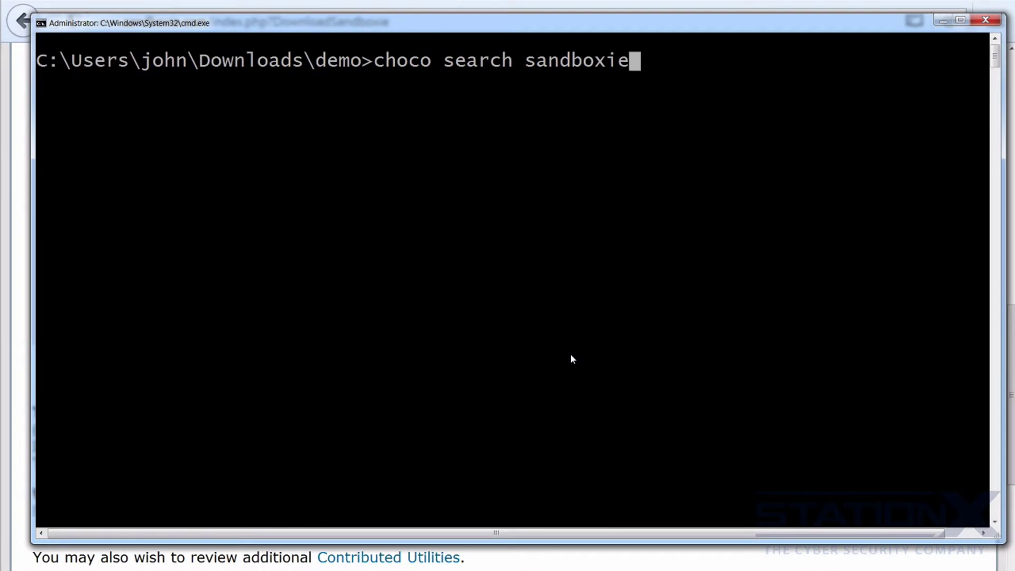
Step: In the command prompt, search Chocolatey for sandboxie and install the sandboxie.install package, agreeing to run its script
{"action": "key", "text": "Return"}
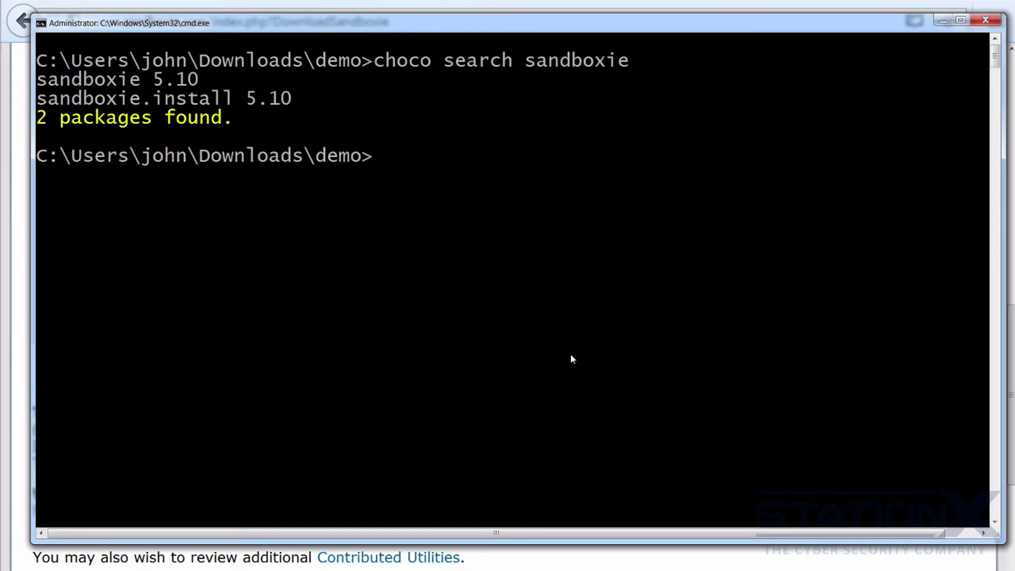
{"action": "type", "text": "choco ins"}
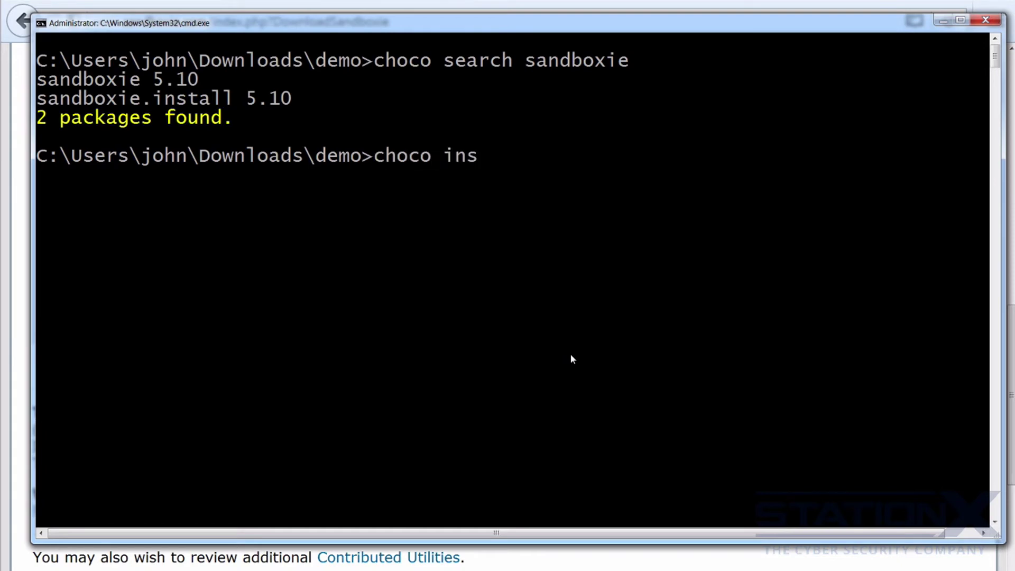
{"action": "type", "text": "tall sandboxie.install"}
{"action": "key", "text": "Return"}
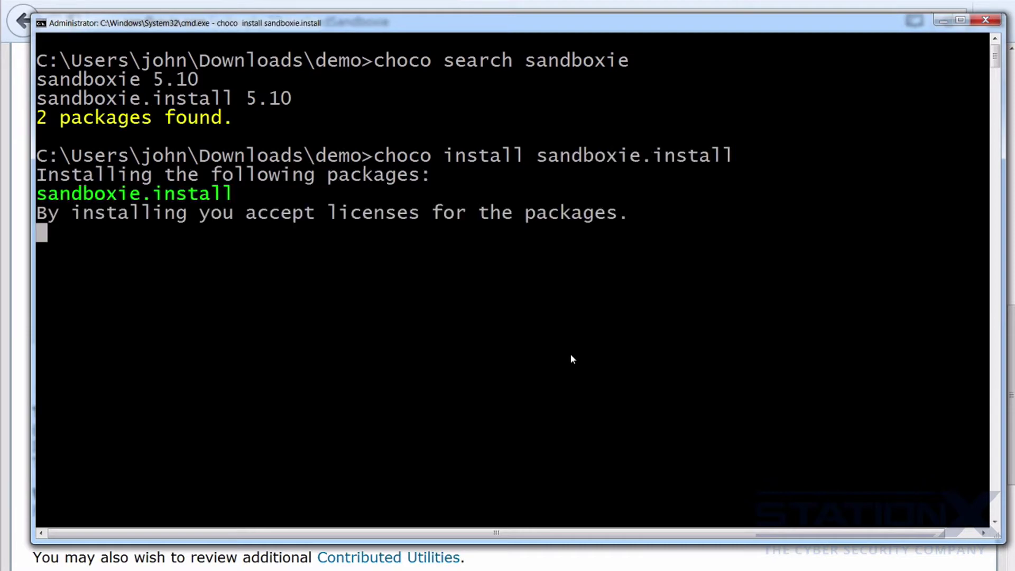
{"action": "key", "text": "Return"}
{"action": "type", "text": "yes"}
{"action": "key", "text": "Return"}
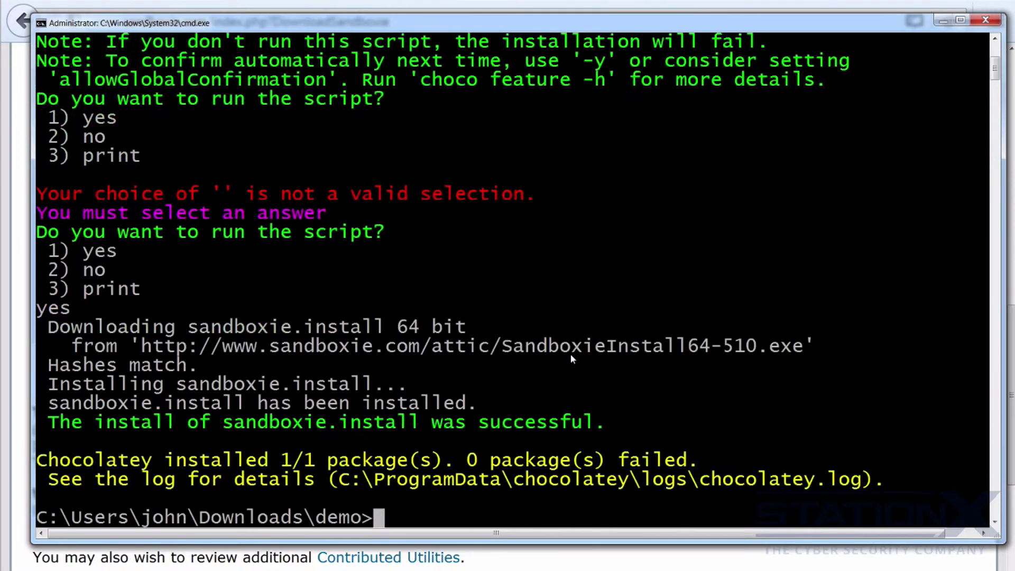
Step: Launch Sandboxie Control and apply the compatibility settings for Windows and Office Licensing Services
{"action": "key", "text": "super"}
{"action": "type", "text": "san"}
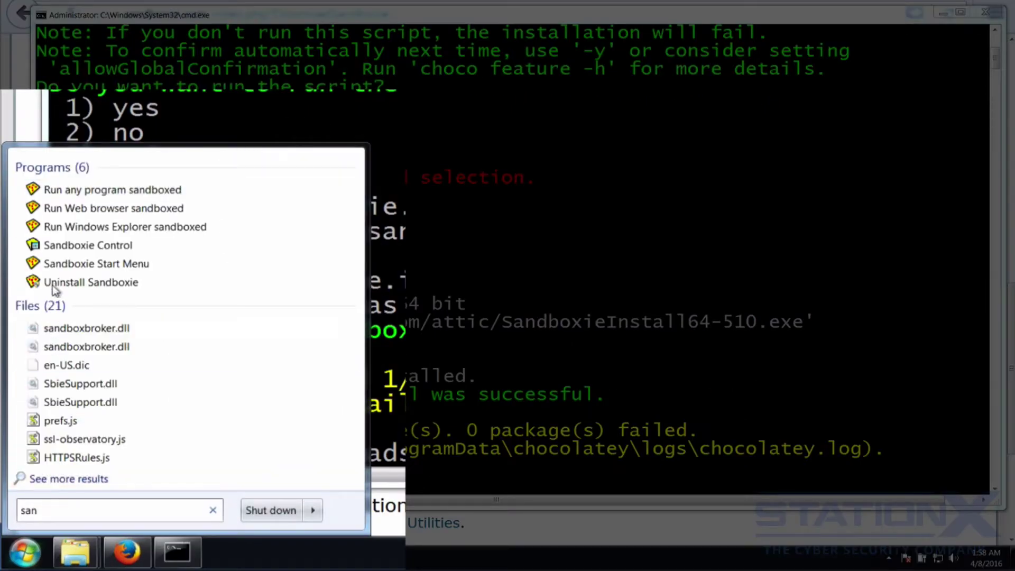
{"action": "left_click", "coordinate": [84, 246]}
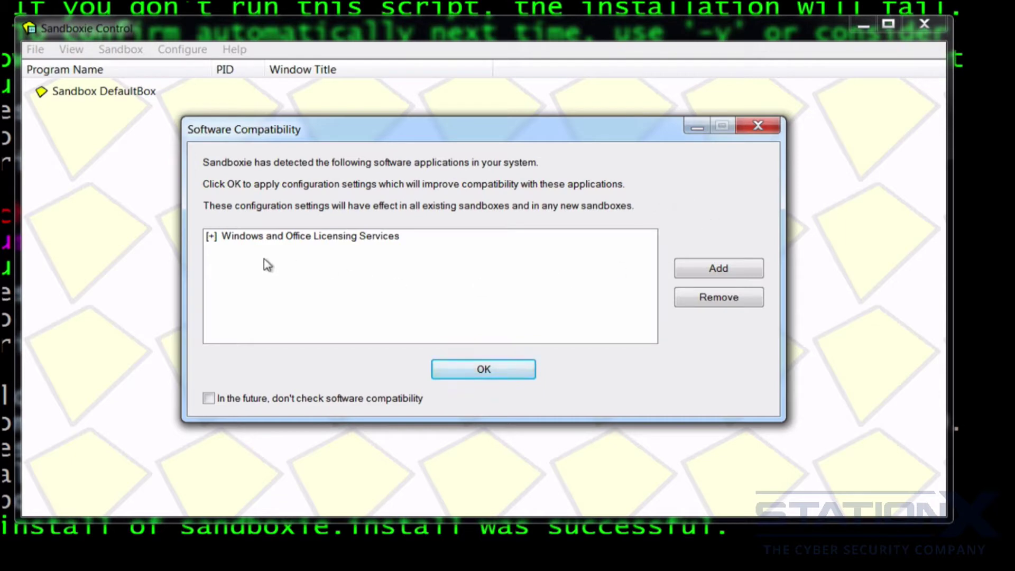
{"action": "left_click", "coordinate": [210, 239]}
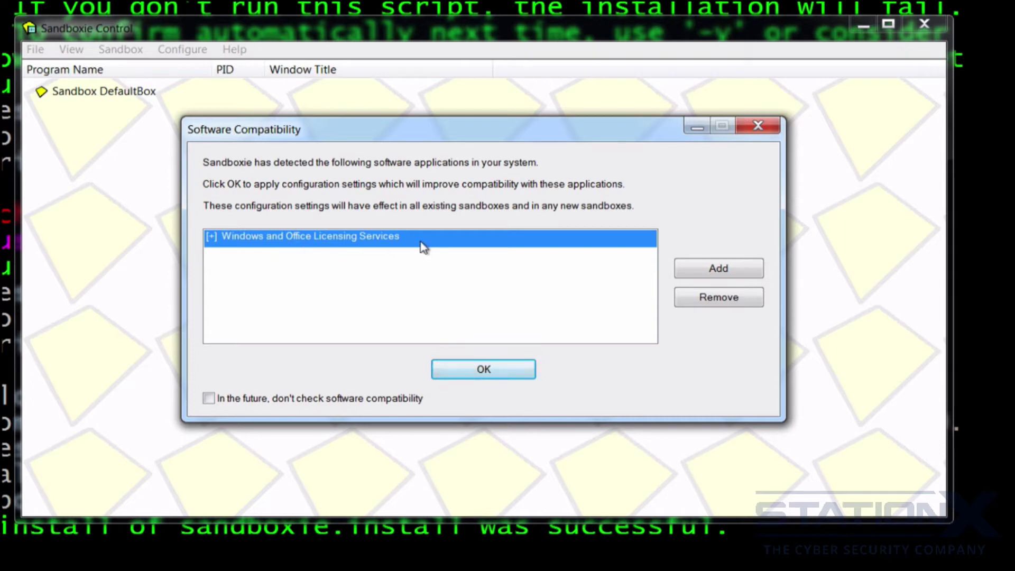
{"action": "left_click", "coordinate": [485, 373]}
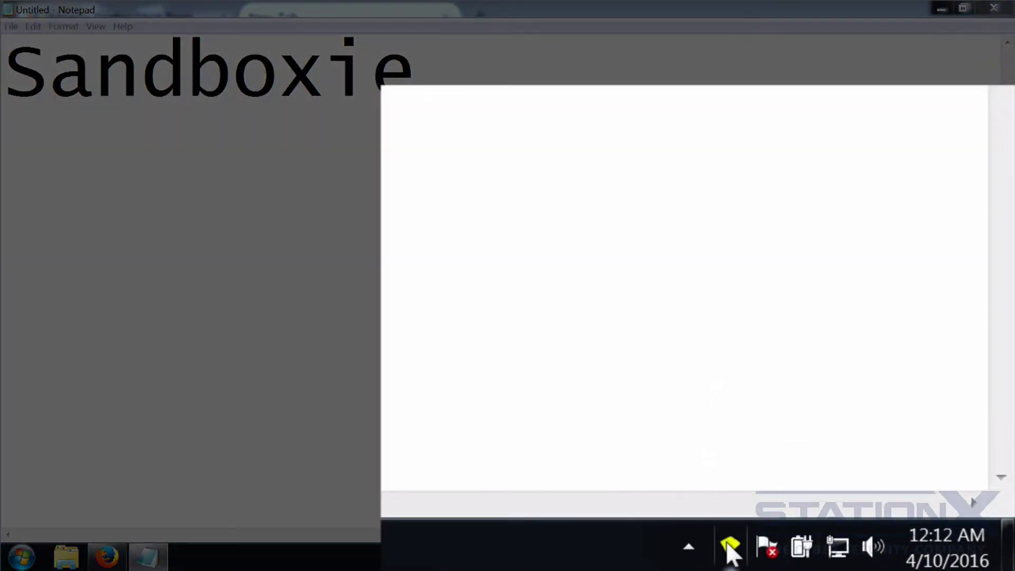
Step: Examine the actions offered for DefaultBox from Sandboxie's notification-area icon
{"action": "right_click", "coordinate": [729, 549]}
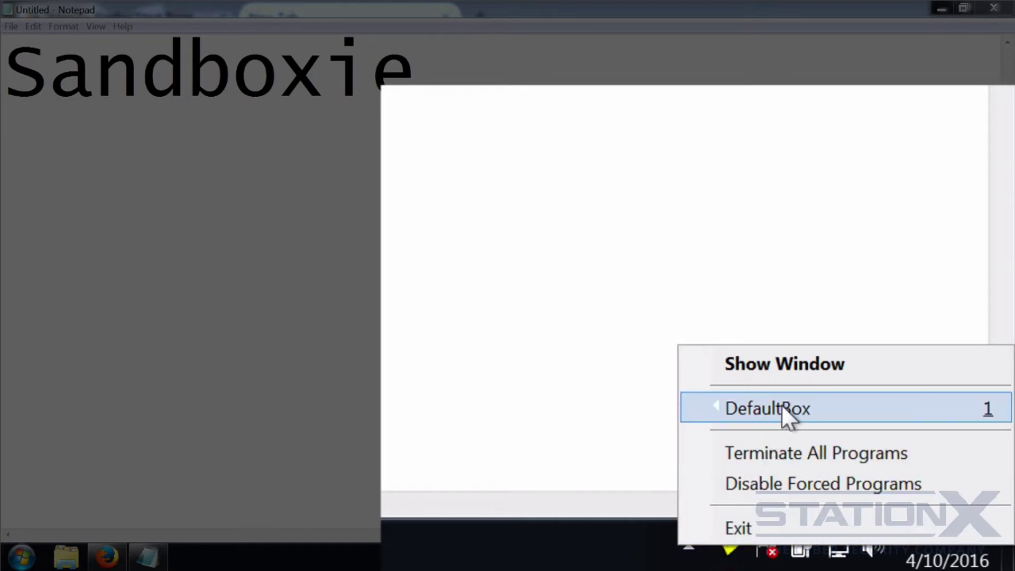
{"action": "mouse_move", "coordinate": [796, 406]}
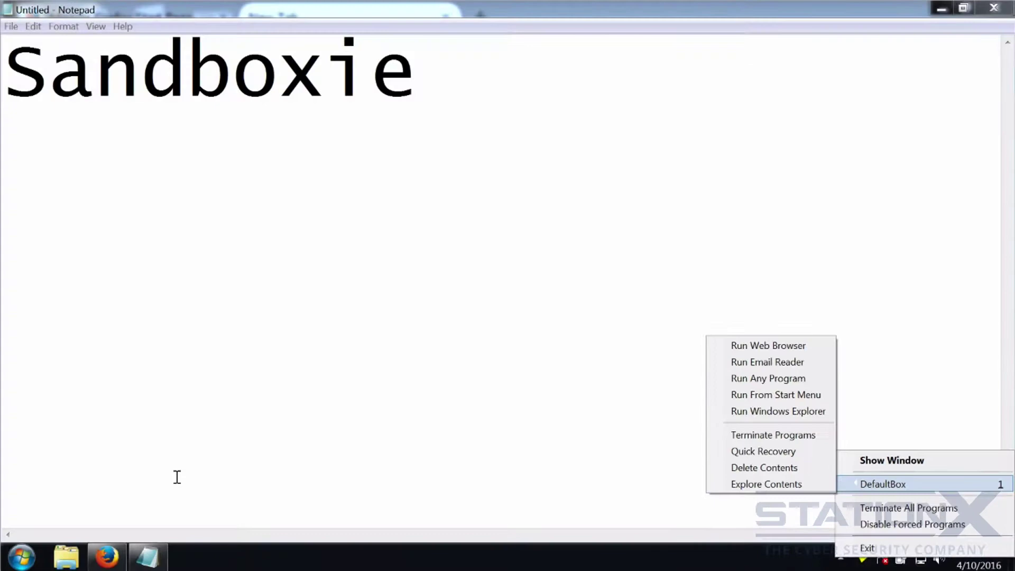
Step: Find Mozilla Firefox among the installed programs and run it sandboxed in DefaultBox, without UAC administrator rights
{"action": "left_click", "coordinate": [22, 558]}
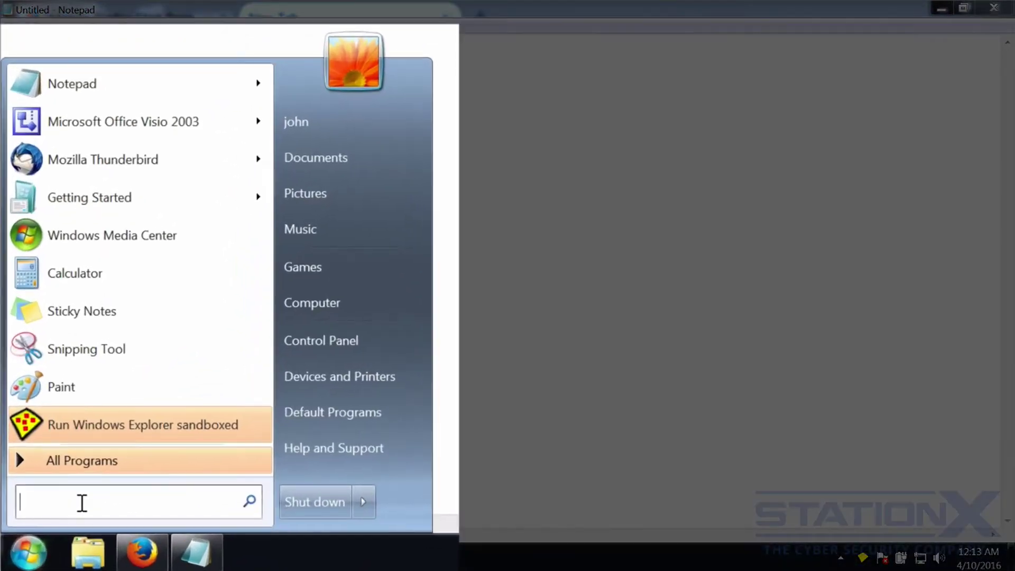
{"action": "type", "text": "firefox"}
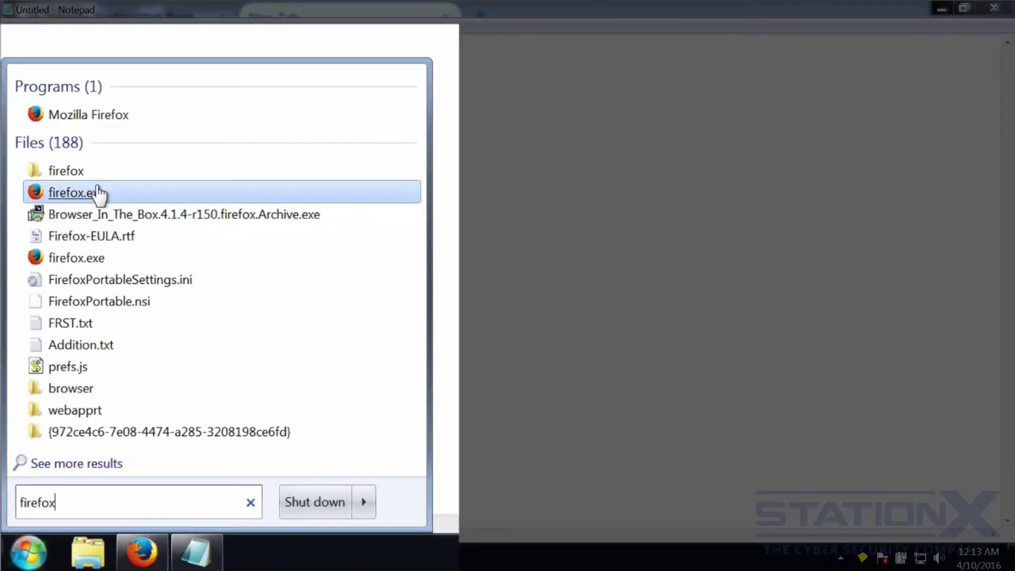
{"action": "right_click", "coordinate": [82, 116]}
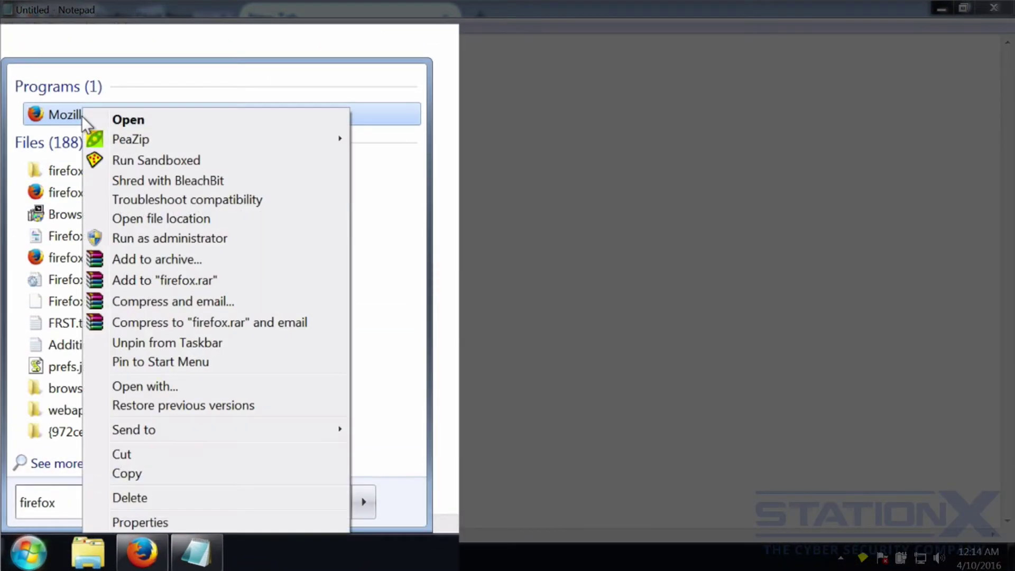
{"action": "left_click", "coordinate": [163, 161]}
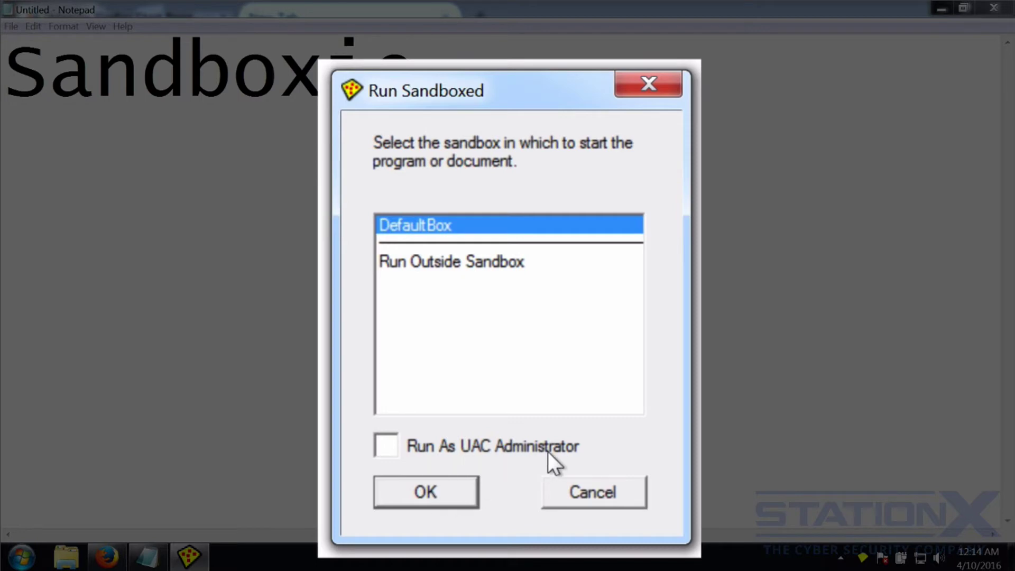
{"action": "left_click", "coordinate": [432, 489]}
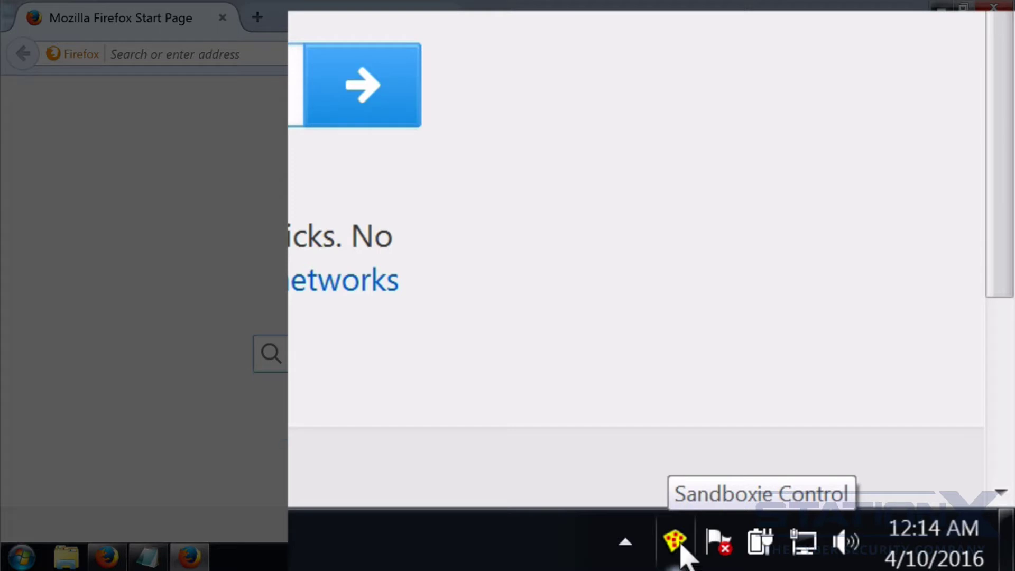
Step: Show the Sandboxie Control window and widen its Program Name column to examine the firefox.exe entry in DefaultBox
{"action": "right_click", "coordinate": [681, 547]}
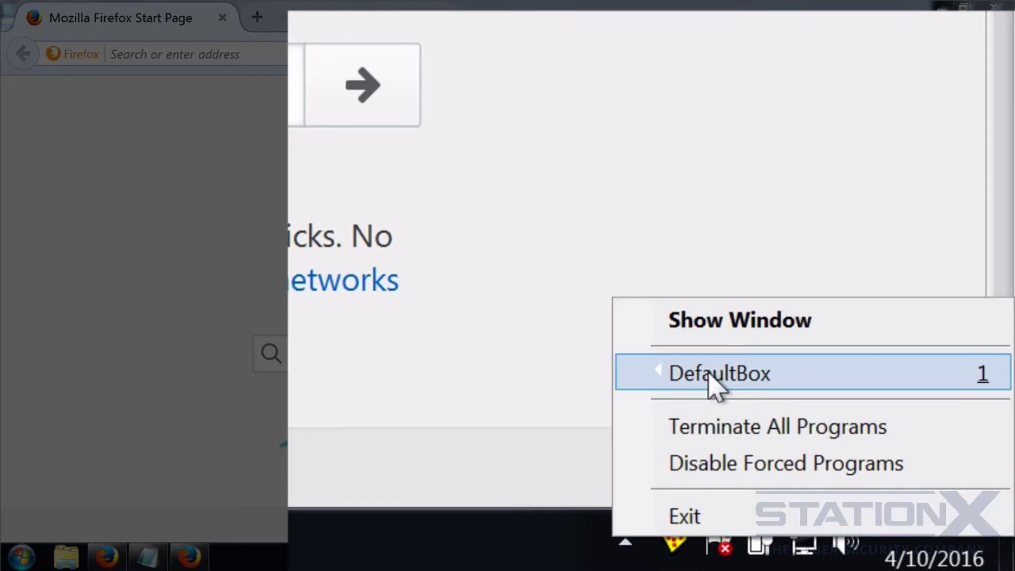
{"action": "mouse_move", "coordinate": [714, 367]}
{"action": "left_click", "coordinate": [722, 324]}
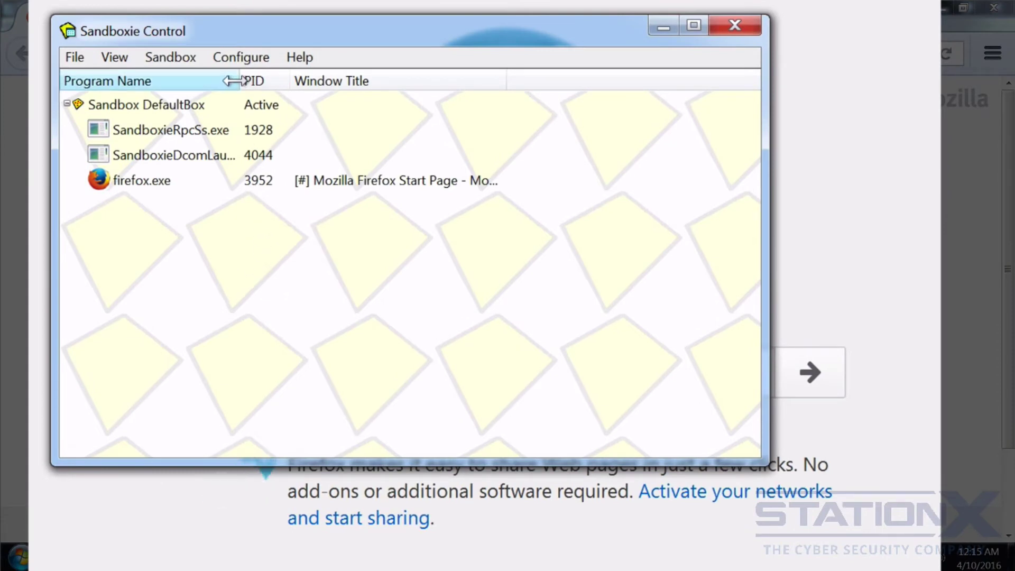
{"action": "left_click_drag", "start_coordinate": [239, 81], "coordinate": [300, 88]}
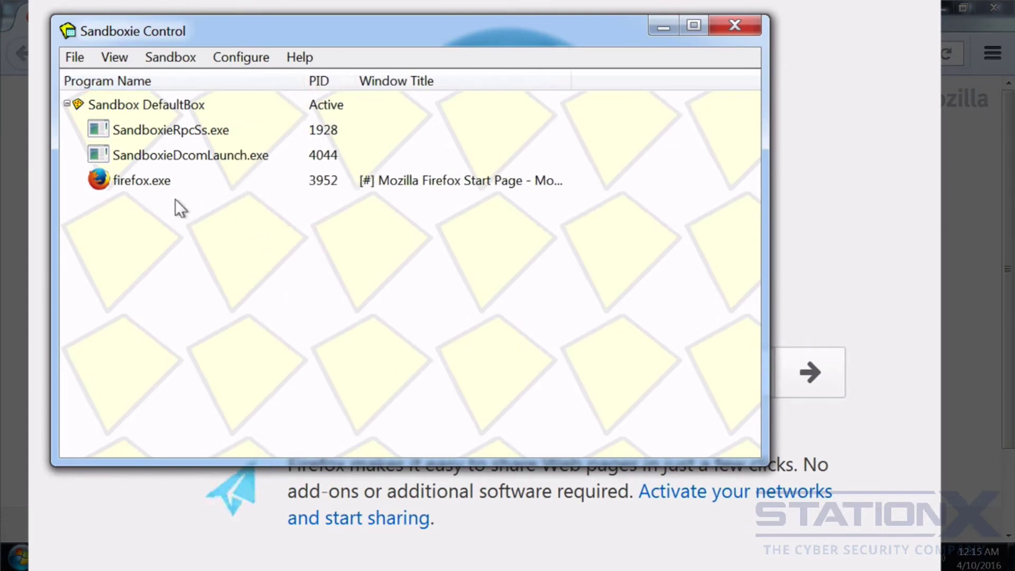
{"action": "left_click", "coordinate": [133, 181]}
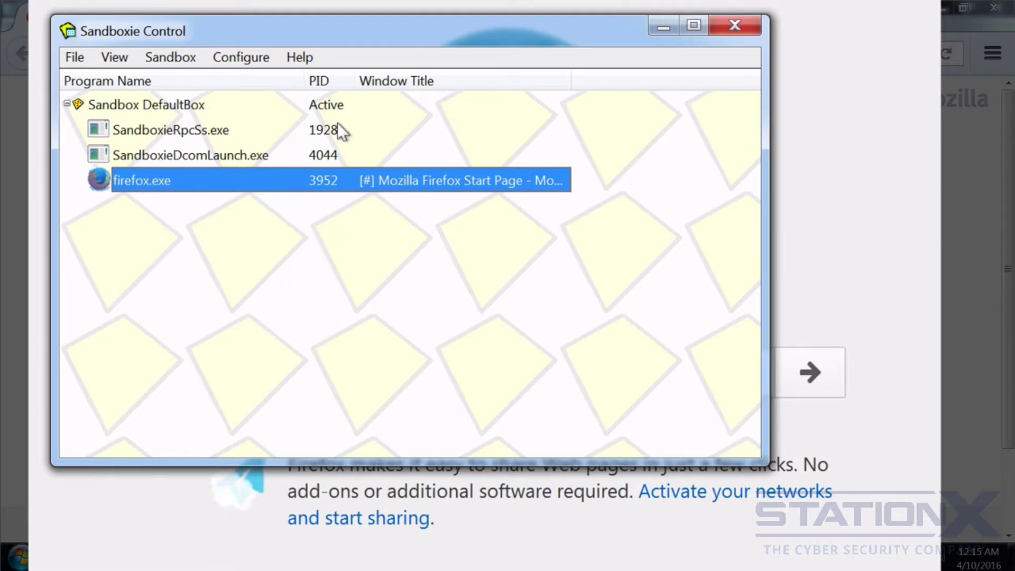
Step: Open the sandbox settings of DefaultBox and review the Appearance, Quick Recovery and Immediate Recovery pages
{"action": "left_click", "coordinate": [242, 58]}
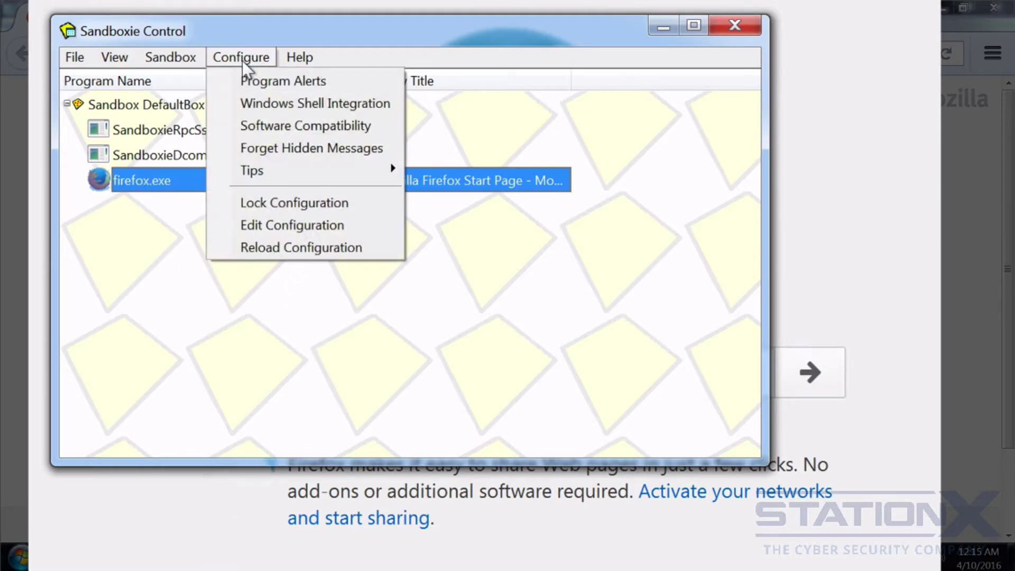
{"action": "mouse_move", "coordinate": [186, 60]}
{"action": "mouse_move", "coordinate": [185, 81]}
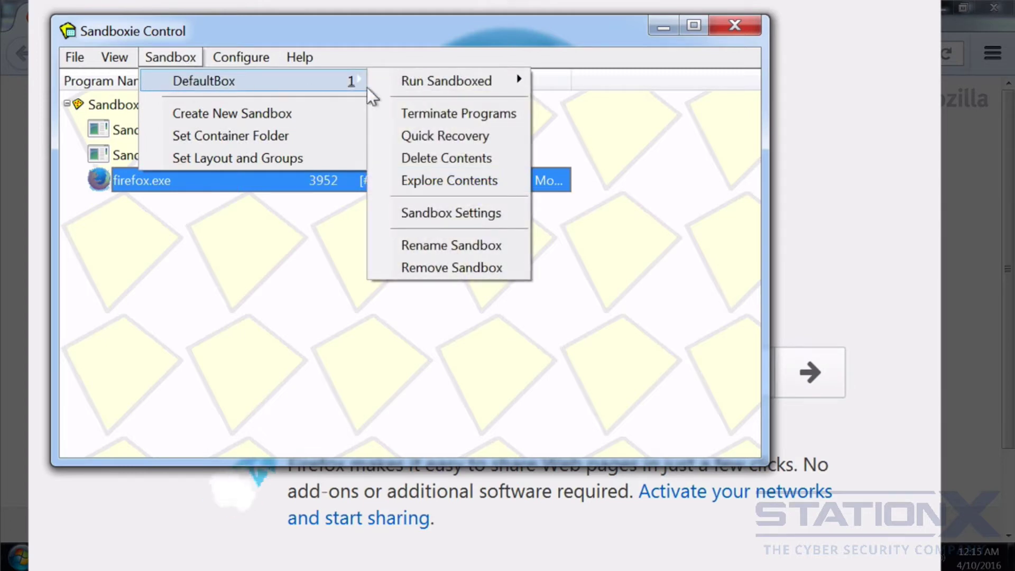
{"action": "left_click", "coordinate": [461, 211]}
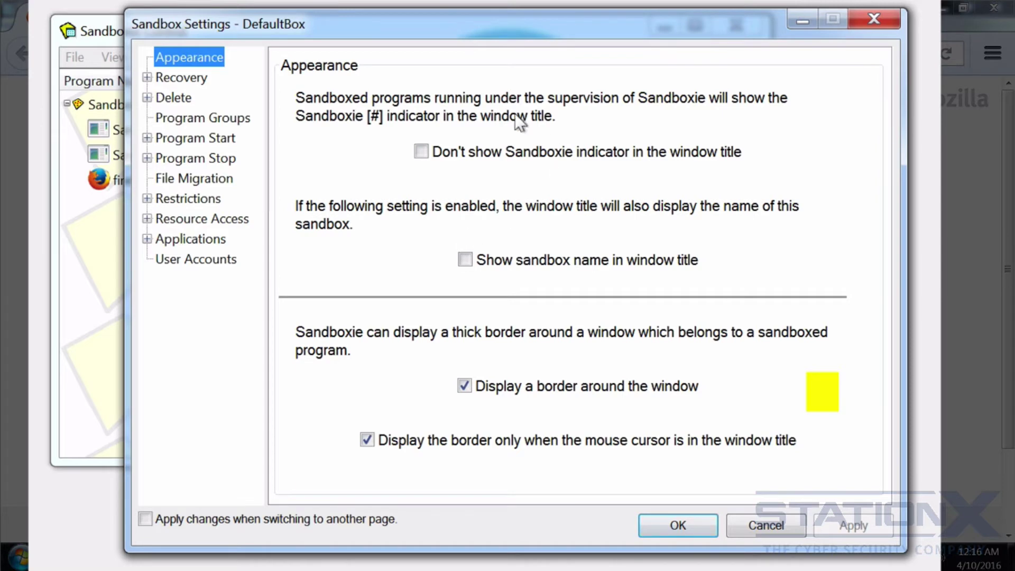
{"action": "left_click", "coordinate": [147, 77]}
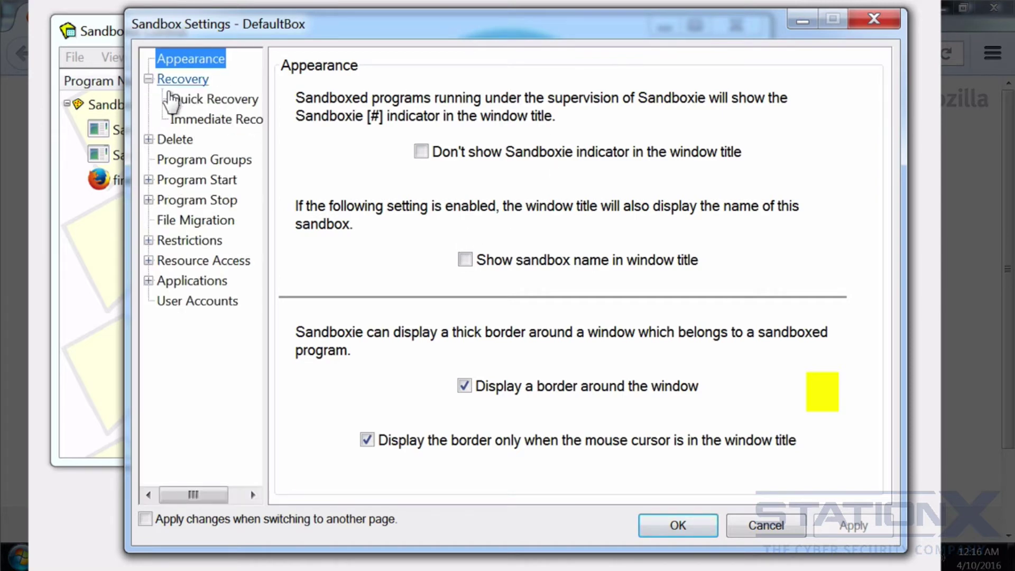
{"action": "left_click", "coordinate": [201, 101]}
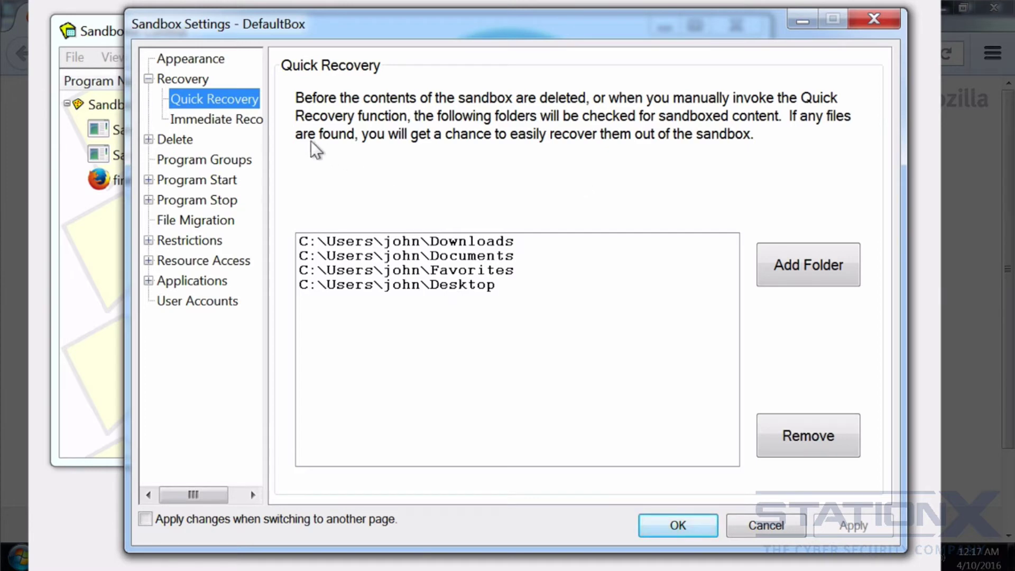
{"action": "left_click", "coordinate": [202, 122]}
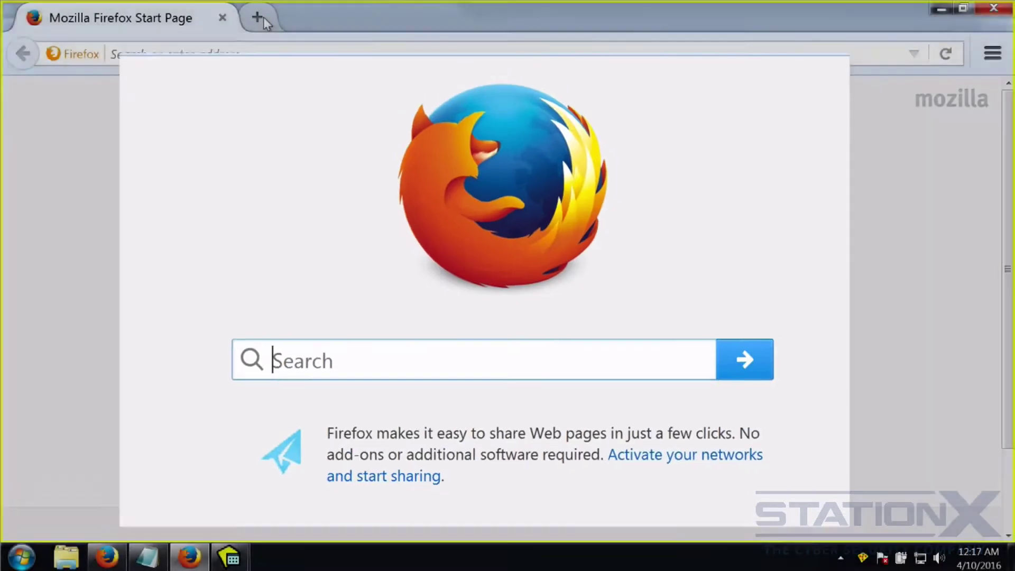
Step: Search for sdelete in a new tab of the sandboxed Firefox and save SDelete.zip from Microsoft's TechNet page
{"action": "left_click", "coordinate": [258, 17]}
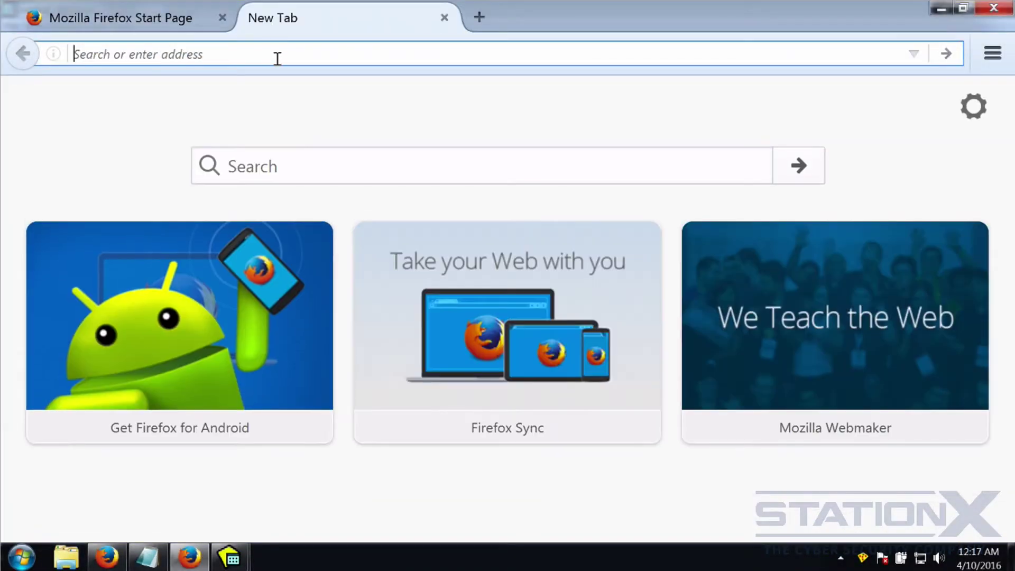
{"action": "type", "text": "sdelete"}
{"action": "key", "text": "Return"}
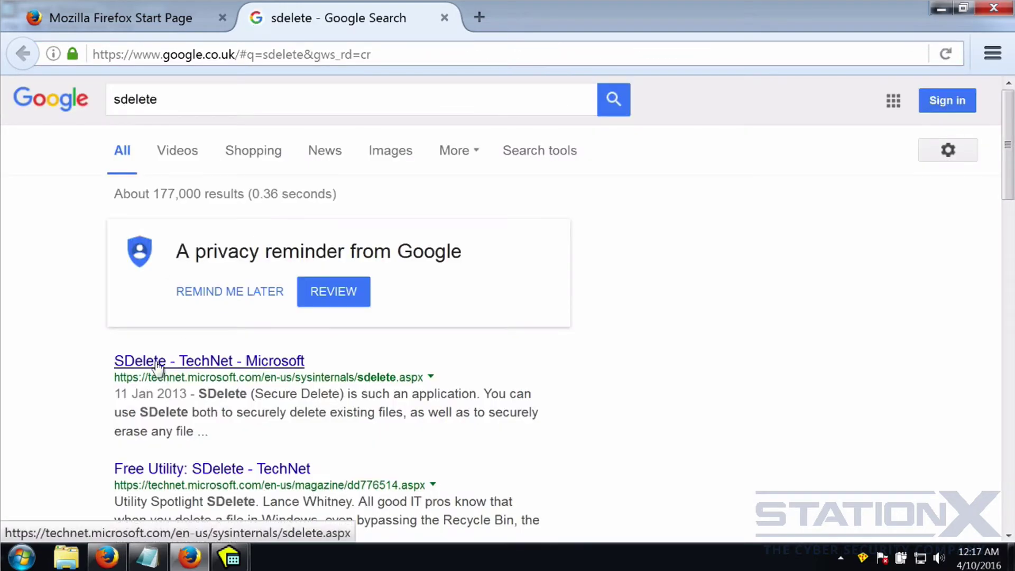
{"action": "left_click", "coordinate": [208, 358]}
{"action": "scroll", "coordinate": [721, 204], "scroll_direction": "down", "scroll_amount": 2}
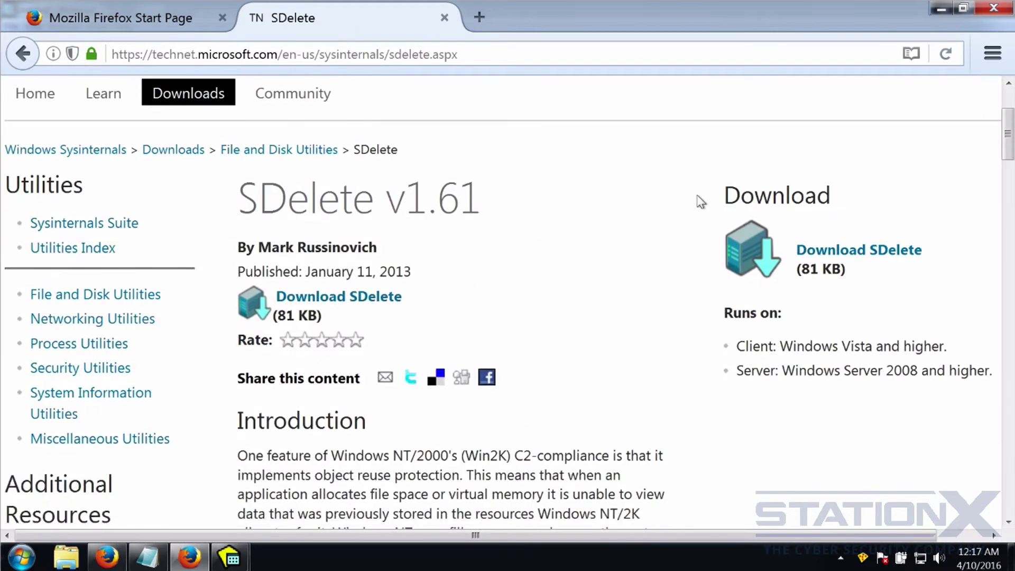
{"action": "left_click", "coordinate": [323, 300]}
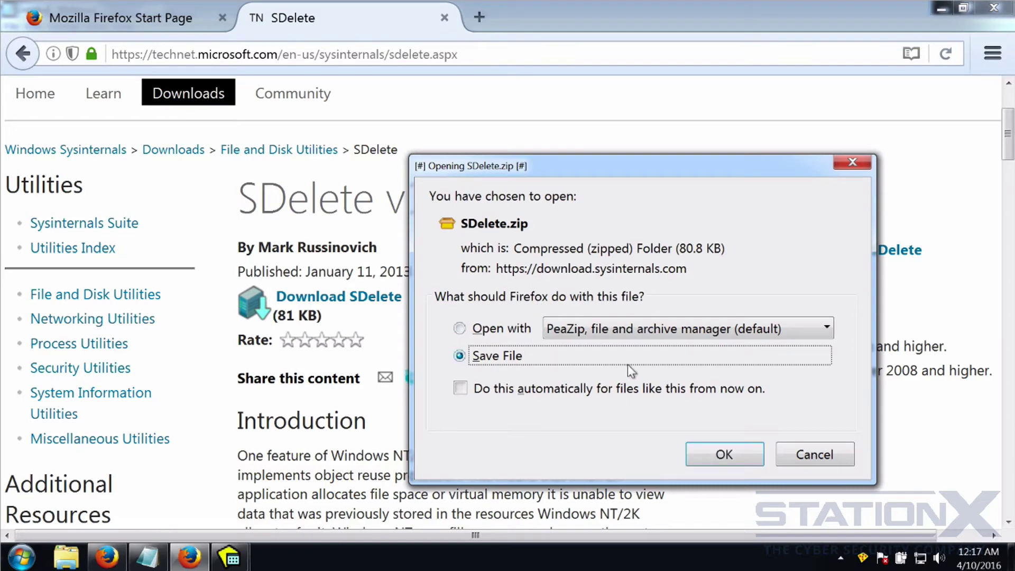
{"action": "left_click", "coordinate": [722, 454]}
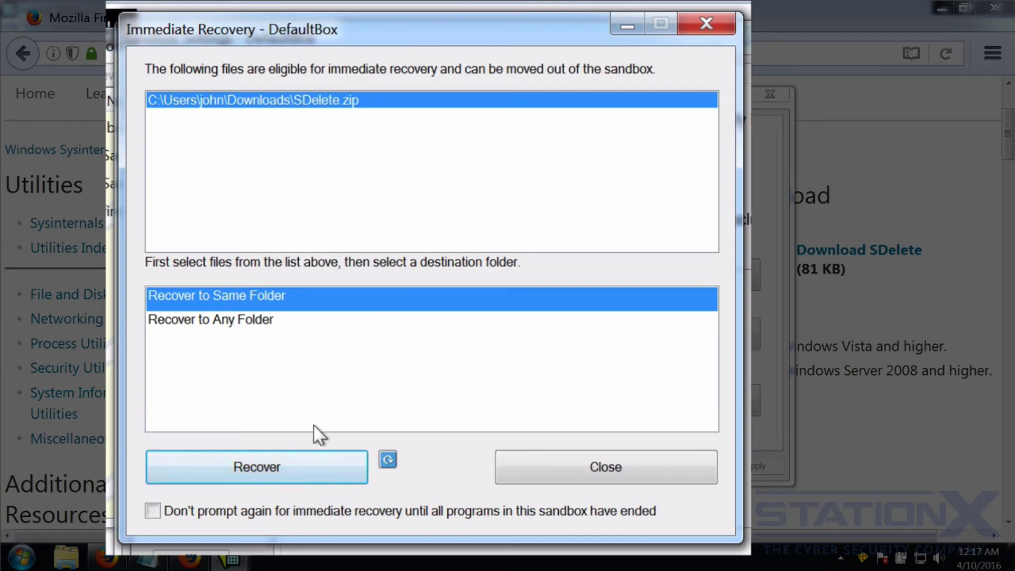
Step: Cycle the recovery action for SDelete.zip through Recover & Explore and Recover & Run, back to Recover
{"action": "left_click", "coordinate": [379, 462]}
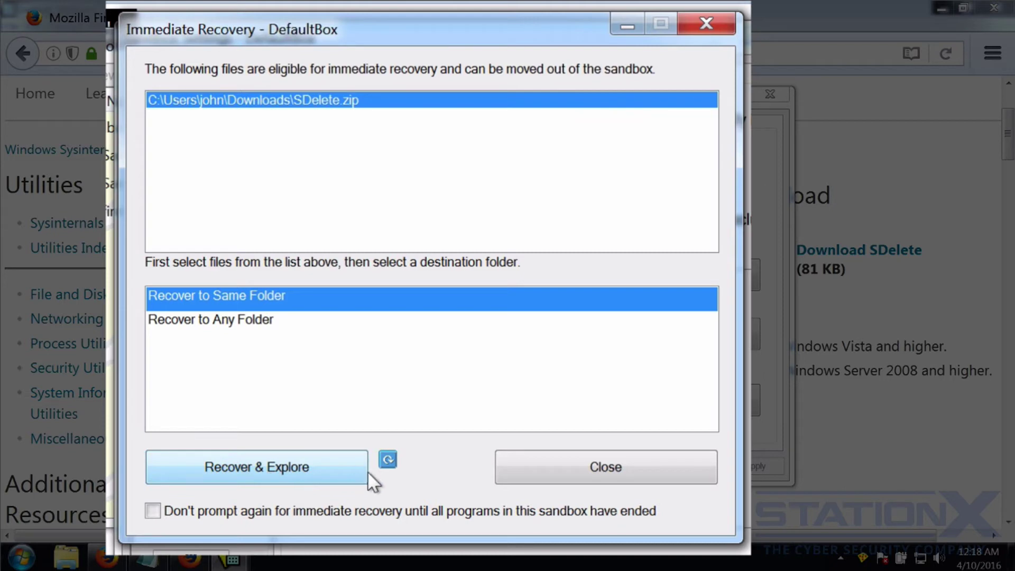
{"action": "left_click", "coordinate": [391, 461]}
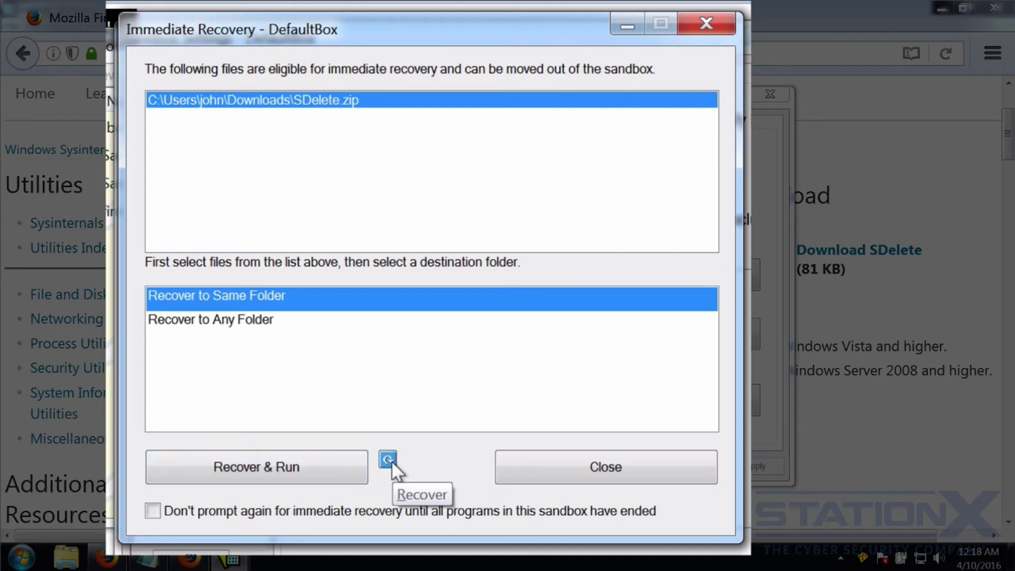
{"action": "left_click", "coordinate": [391, 462]}
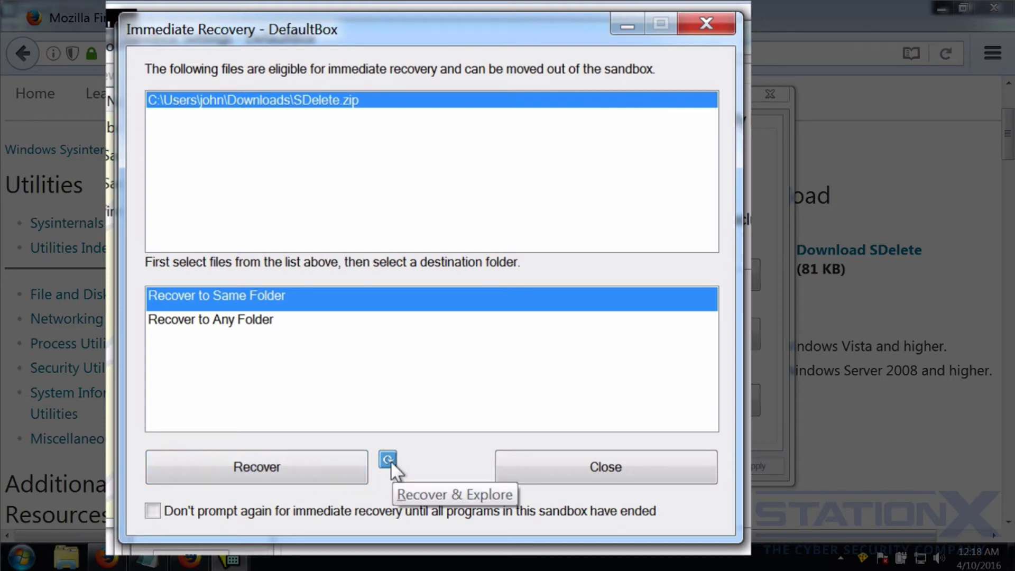
Step: Dismiss the Immediate Recovery window without recovering SDelete.zip, and confirm the DefaultBox settings to return to Sandboxie Control
{"action": "left_click", "coordinate": [610, 465]}
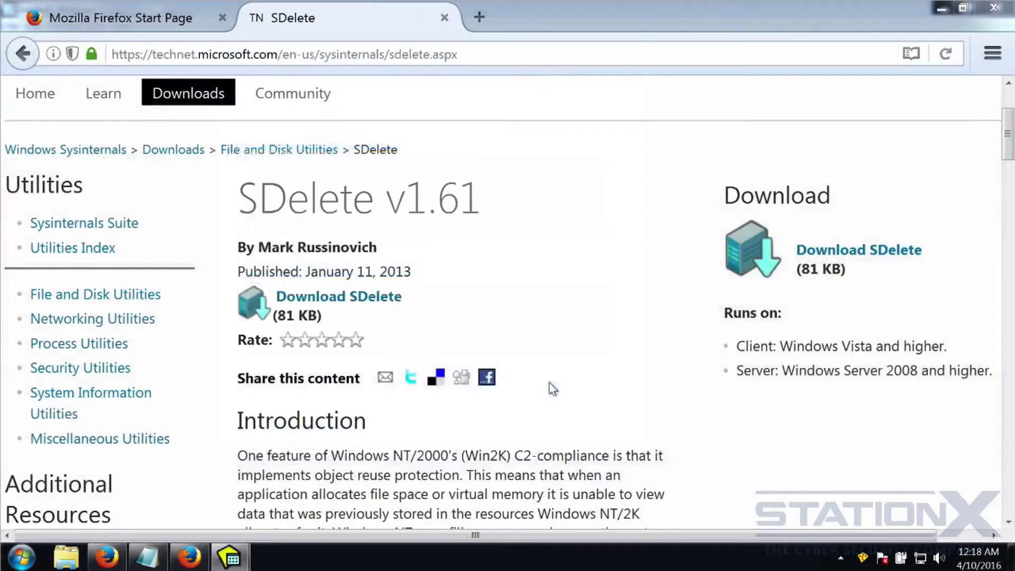
{"action": "mouse_move", "coordinate": [239, 561]}
{"action": "left_click", "coordinate": [197, 515]}
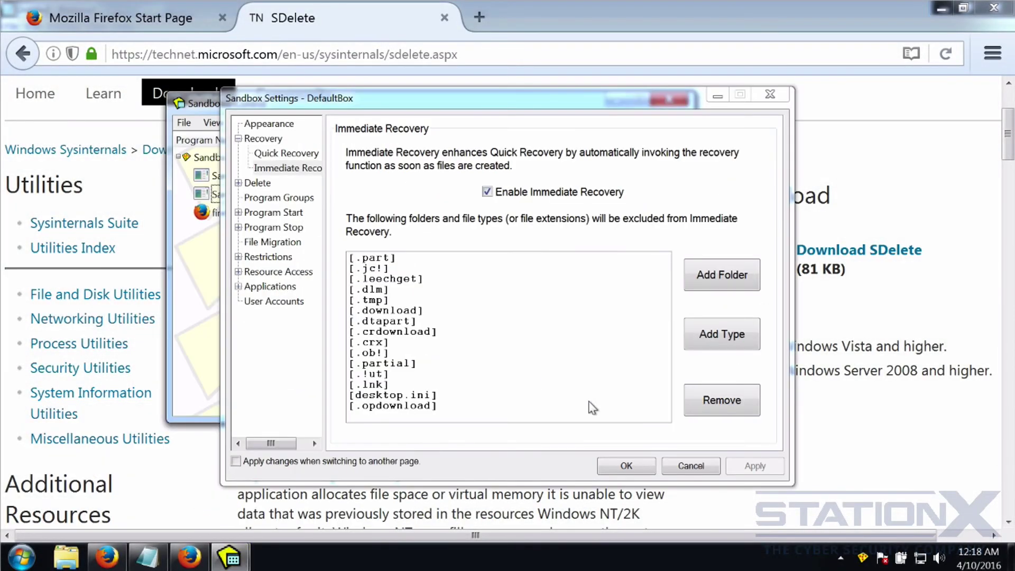
{"action": "left_click", "coordinate": [634, 467]}
{"action": "left_click", "coordinate": [511, 308]}
Step: Switch Sandboxie Control to the Files and Folders view and expand Downloads under Quick Recovery Folders
{"action": "left_click", "coordinate": [135, 67]}
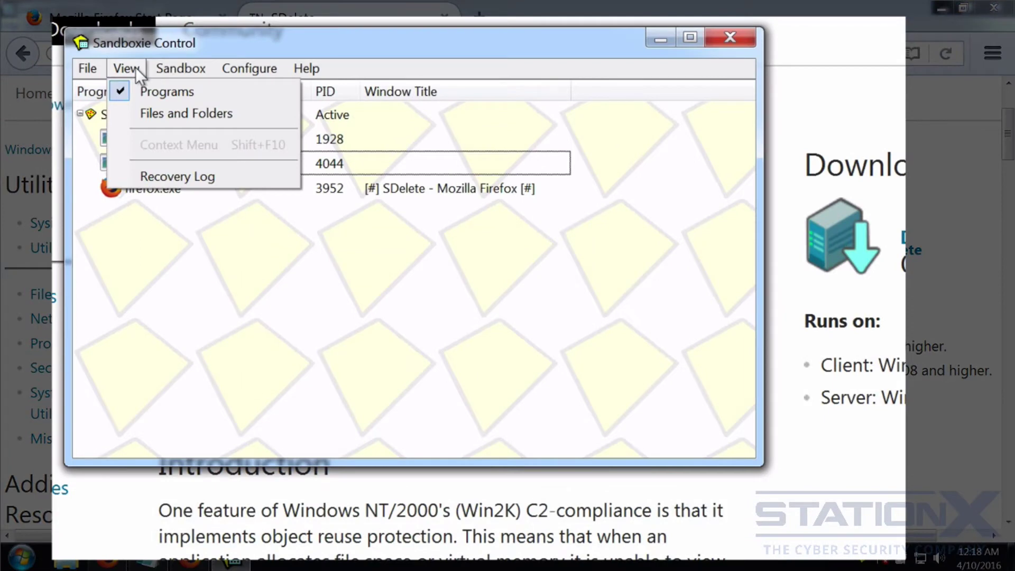
{"action": "left_click", "coordinate": [147, 110]}
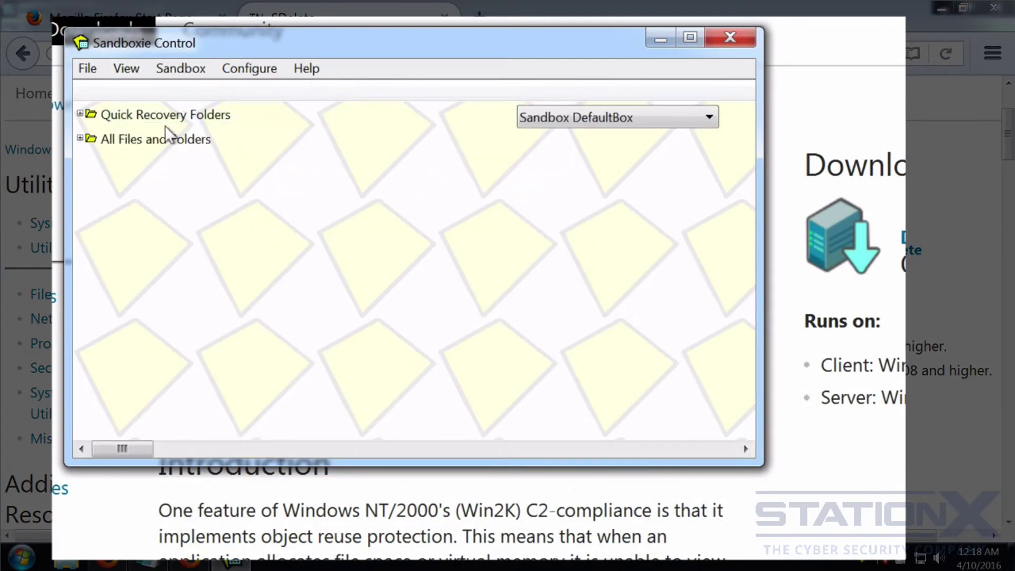
{"action": "left_click", "coordinate": [87, 115]}
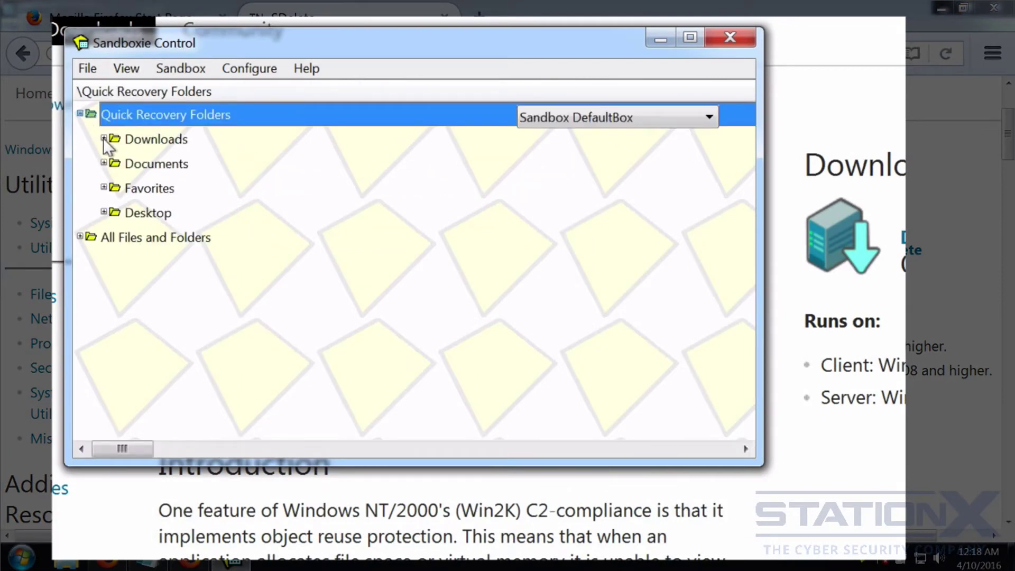
{"action": "left_click", "coordinate": [104, 140]}
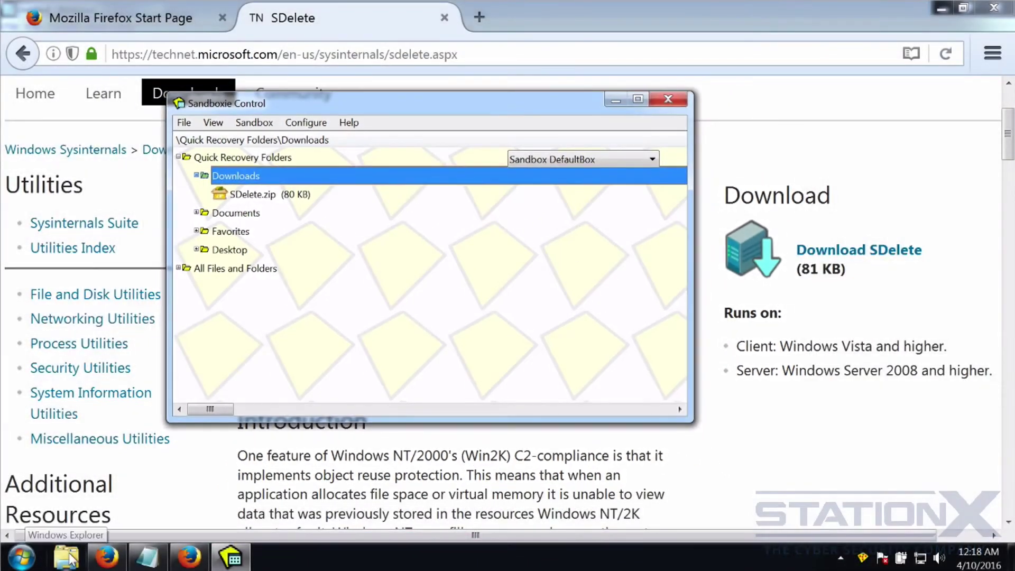
Step: Look for SDelete.zip in the real Downloads folder in Windows Explorer and compare it with Sandboxie Control's list
{"action": "left_click", "coordinate": [66, 557]}
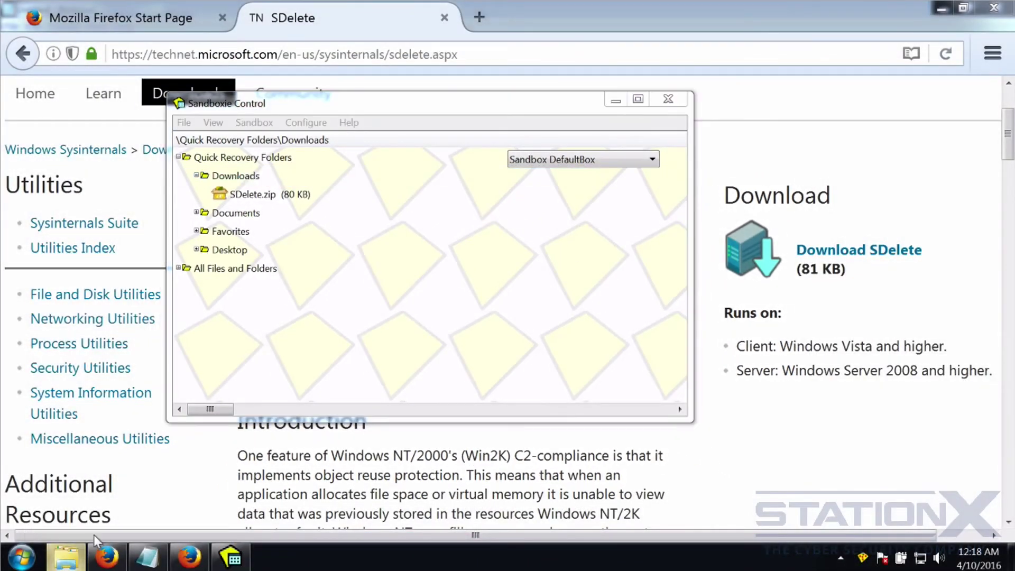
{"action": "left_click", "coordinate": [109, 141]}
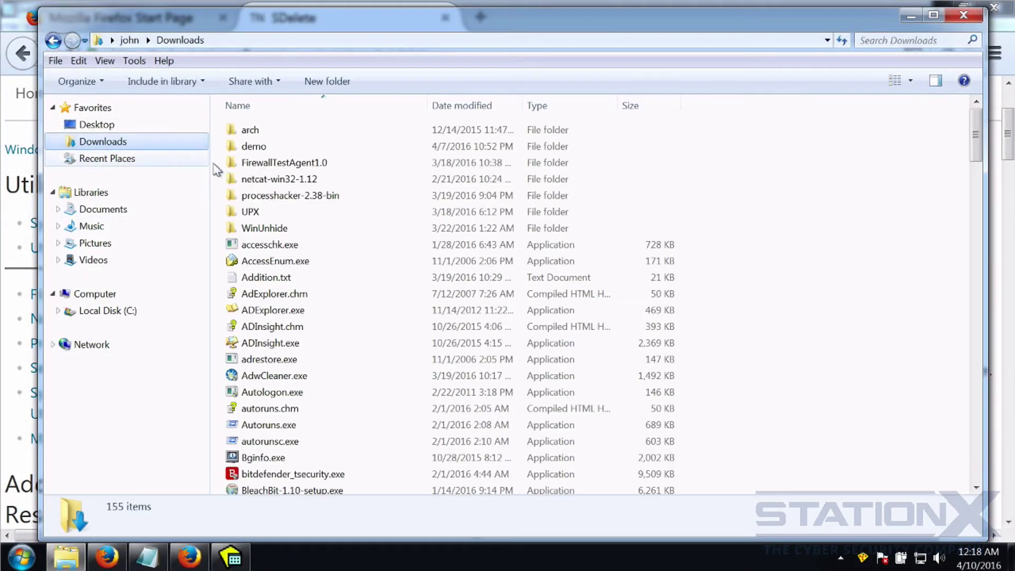
{"action": "left_click", "coordinate": [275, 297]}
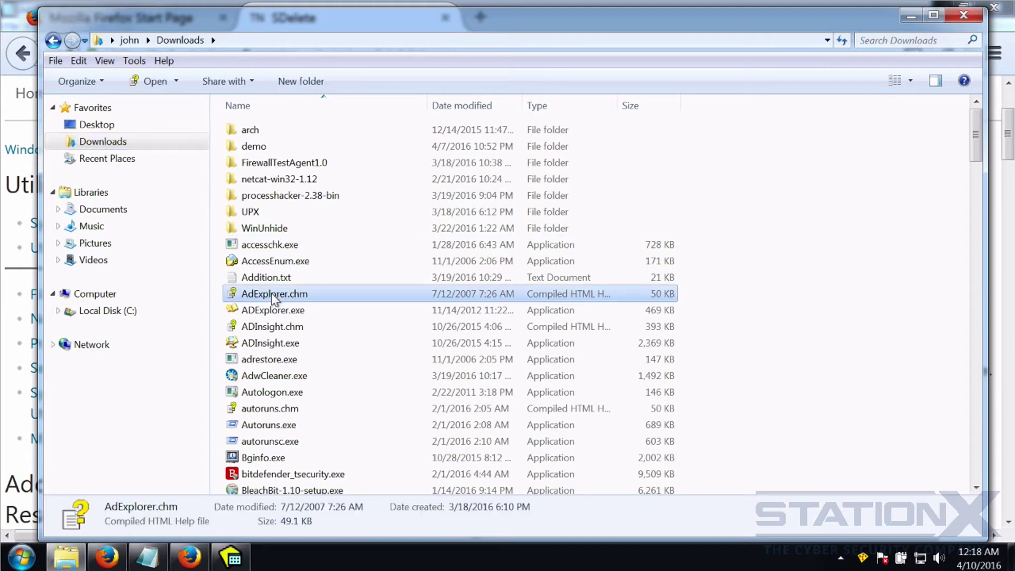
{"action": "key", "text": "s"}
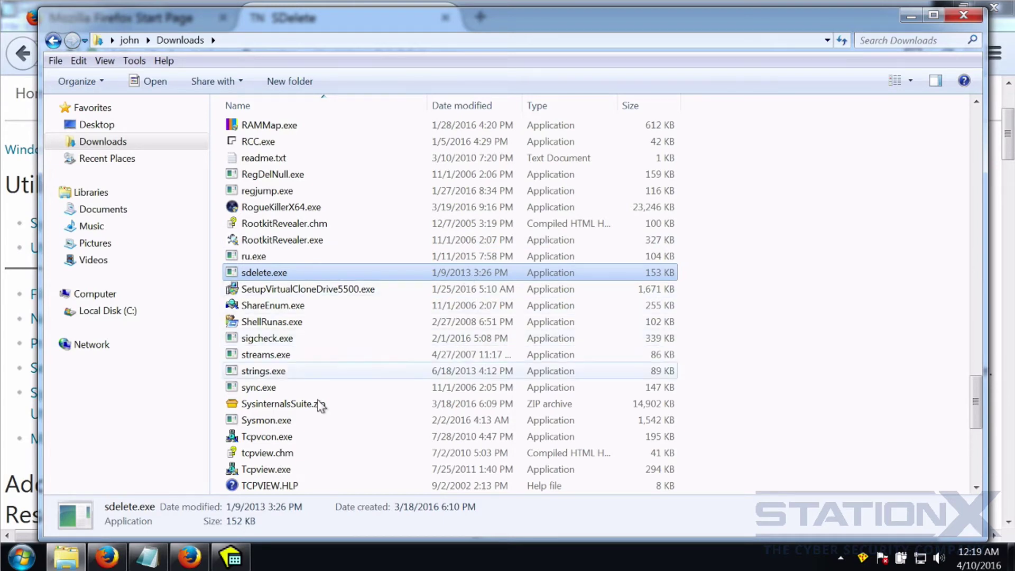
{"action": "left_click", "coordinate": [235, 558]}
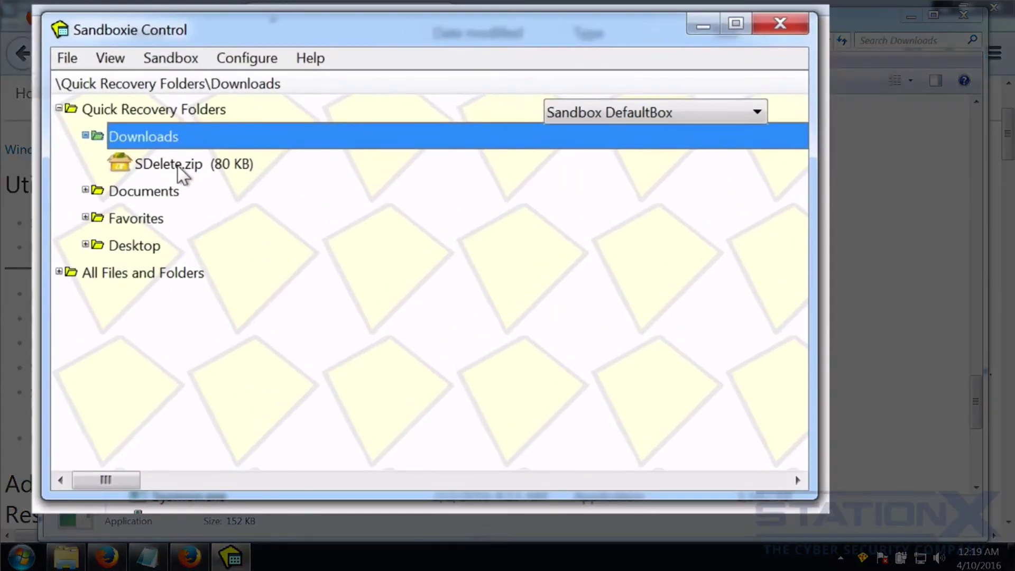
{"action": "left_click", "coordinate": [696, 22]}
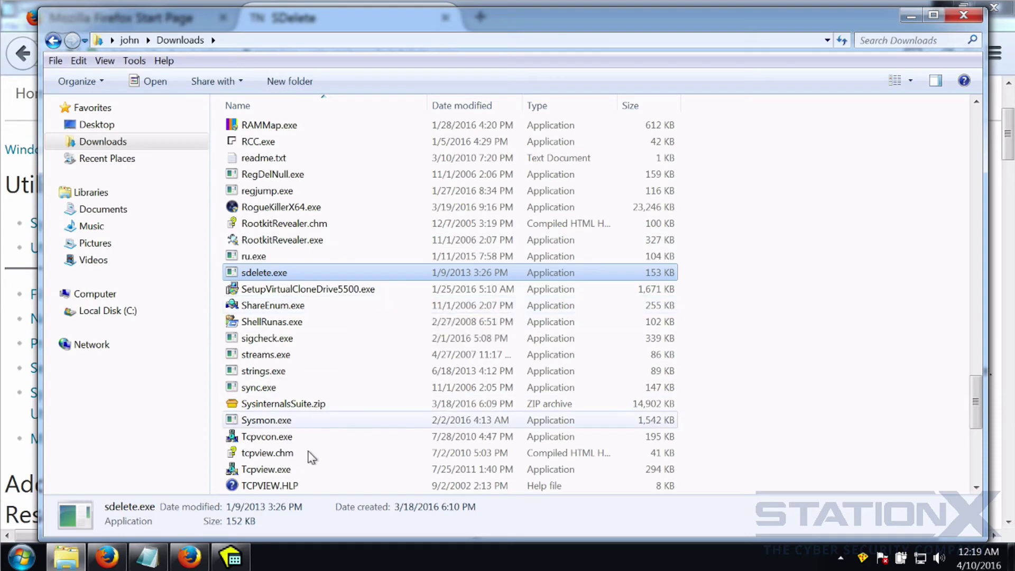
{"action": "left_click", "coordinate": [230, 556]}
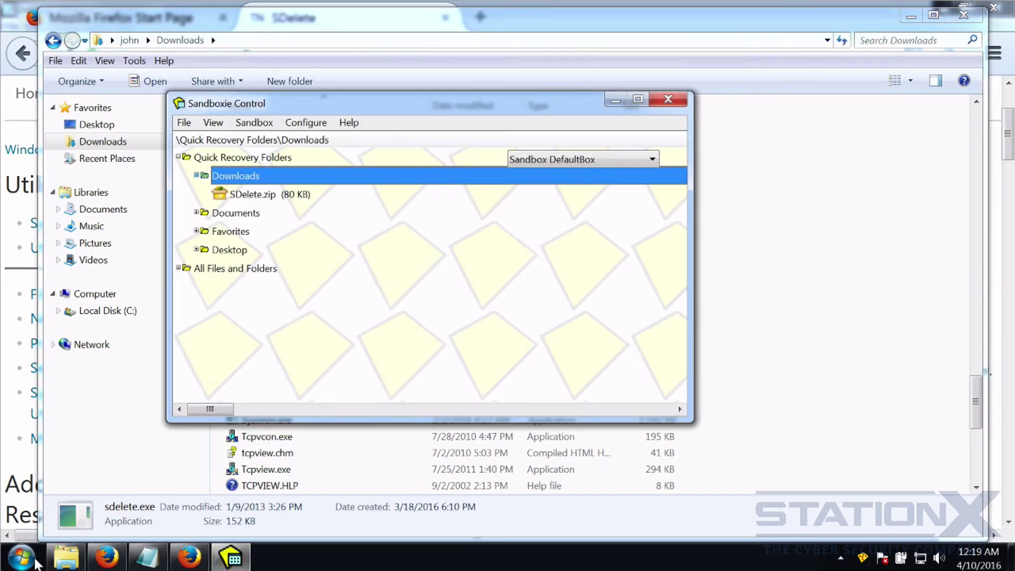
Step: Search the Windows programs for "expl" and run Windows Explorer sandboxed in DefaultBox
{"action": "left_click", "coordinate": [24, 563]}
{"action": "left_click", "coordinate": [50, 505]}
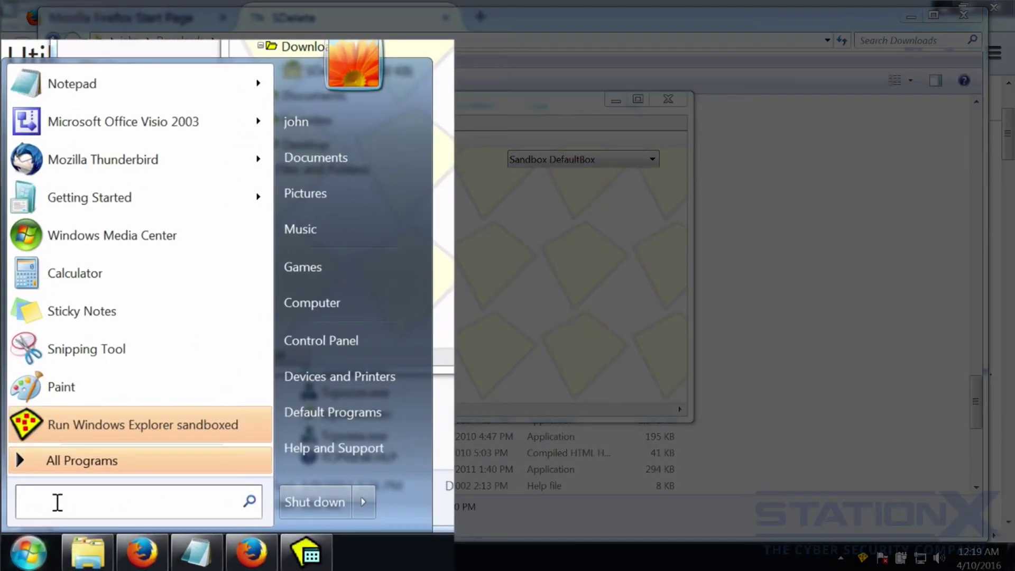
{"action": "type", "text": "expl"}
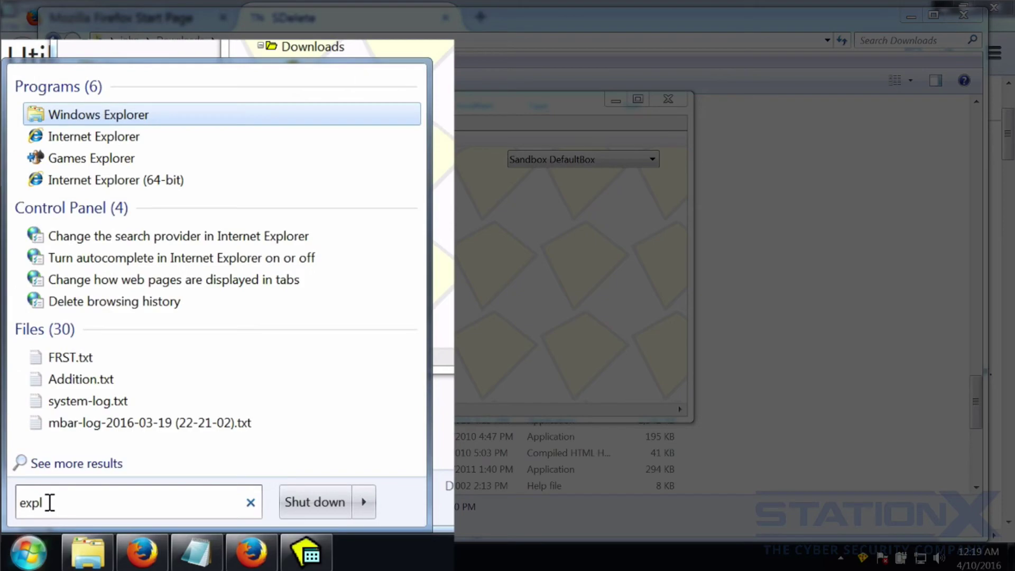
{"action": "right_click", "coordinate": [70, 118]}
{"action": "left_click", "coordinate": [145, 154]}
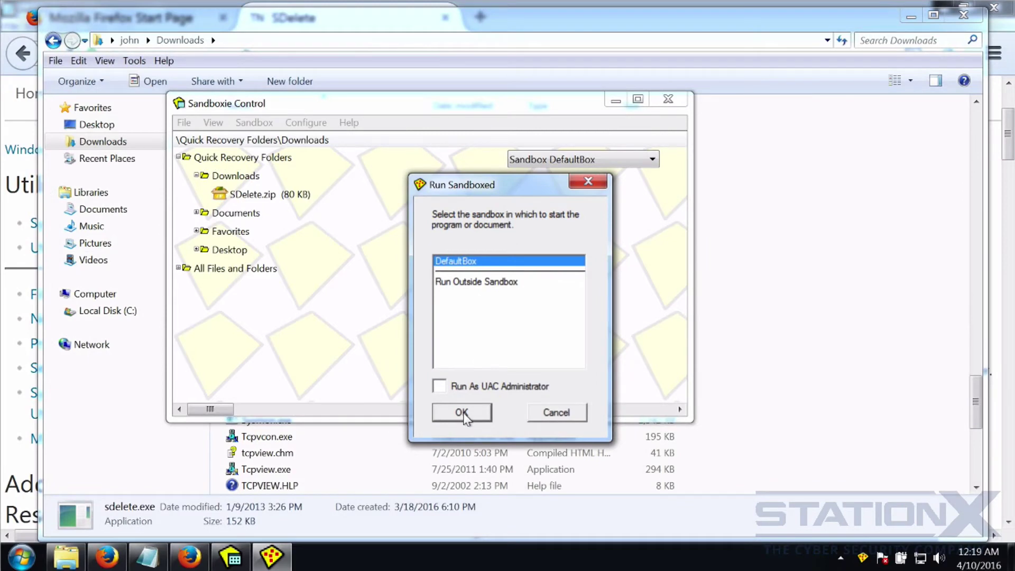
{"action": "left_click", "coordinate": [462, 413]}
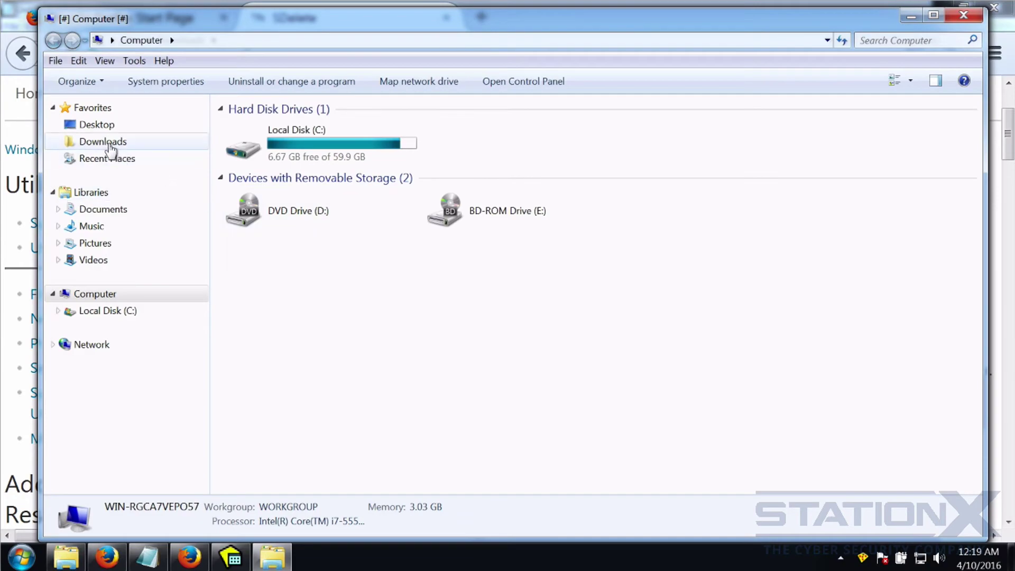
Step: Look for SDelete.zip in the Downloads folder of the sandboxed Explorer, and close both Explorer windows
{"action": "left_click", "coordinate": [172, 143]}
{"action": "left_click", "coordinate": [262, 249]}
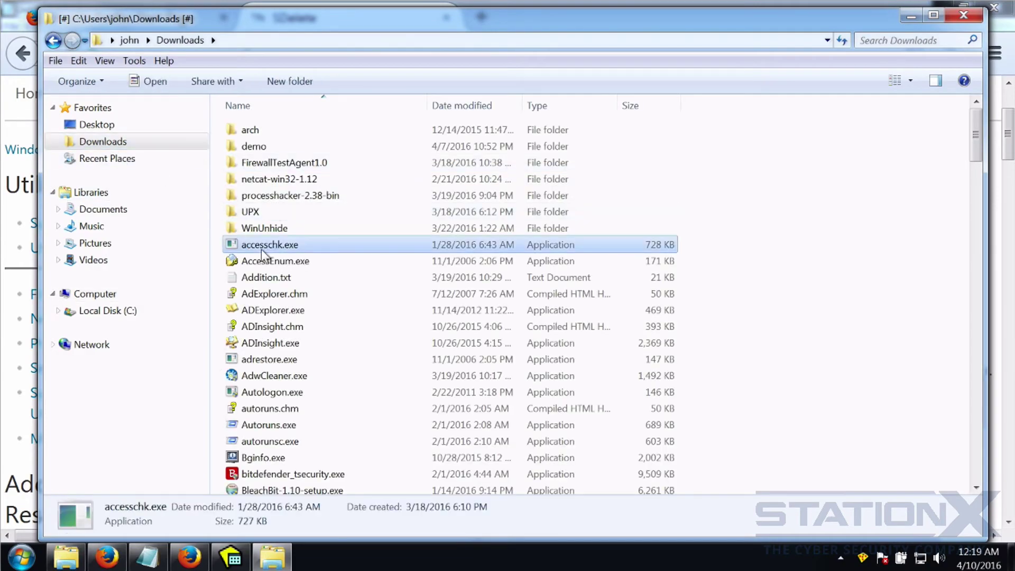
{"action": "key", "text": "s"}
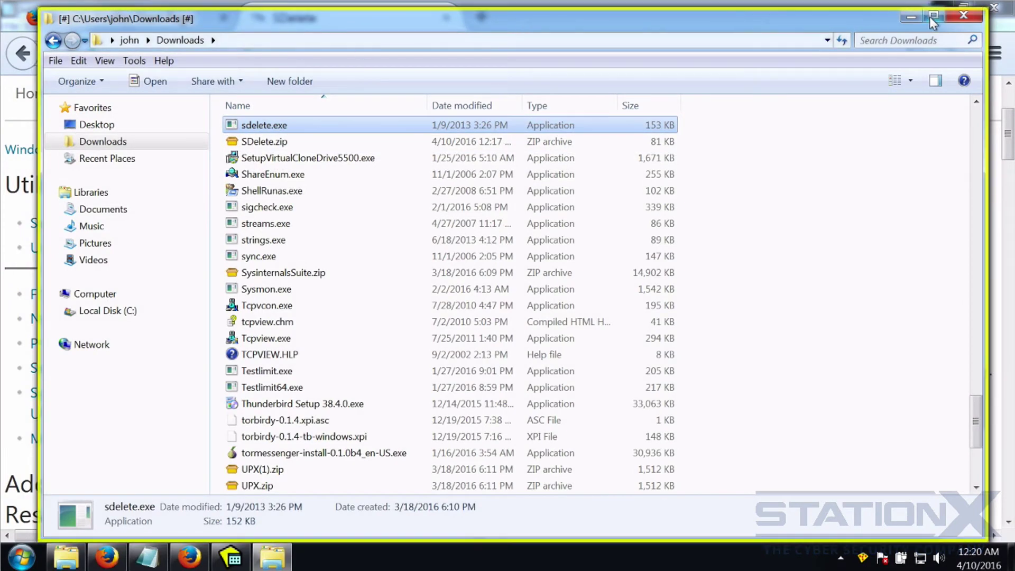
{"action": "left_click", "coordinate": [964, 16]}
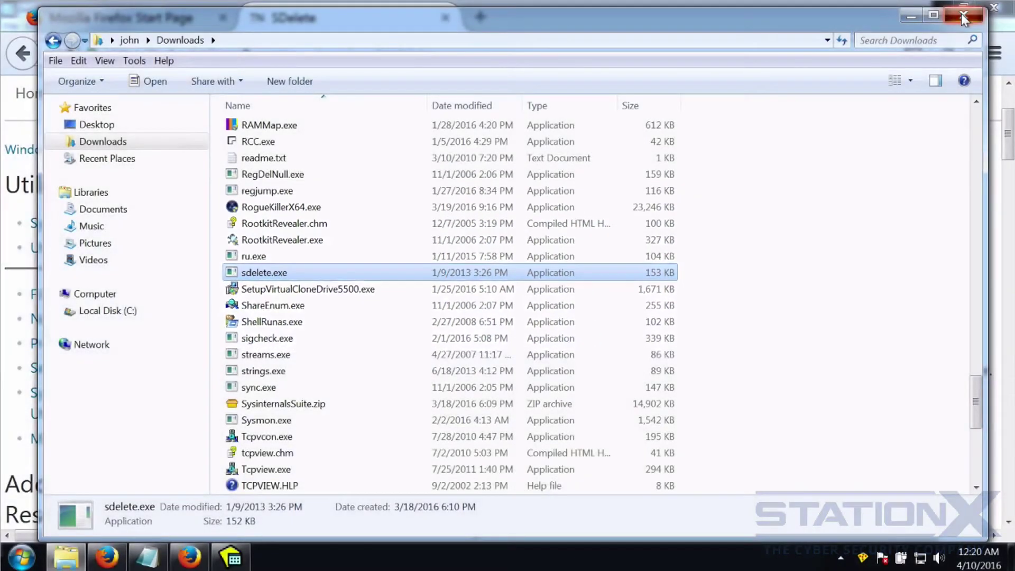
{"action": "left_click", "coordinate": [965, 16]}
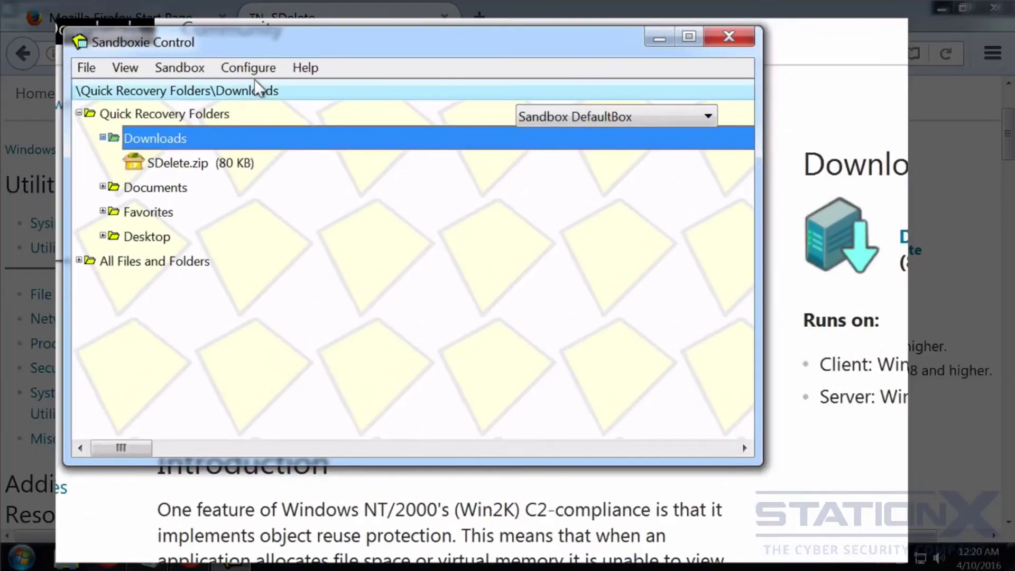
Step: Open the sandbox settings of DefaultBox and review the Immediate Recovery and Quick Recovery pages
{"action": "left_click", "coordinate": [236, 69]}
{"action": "mouse_move", "coordinate": [182, 69]}
{"action": "mouse_move", "coordinate": [198, 88]}
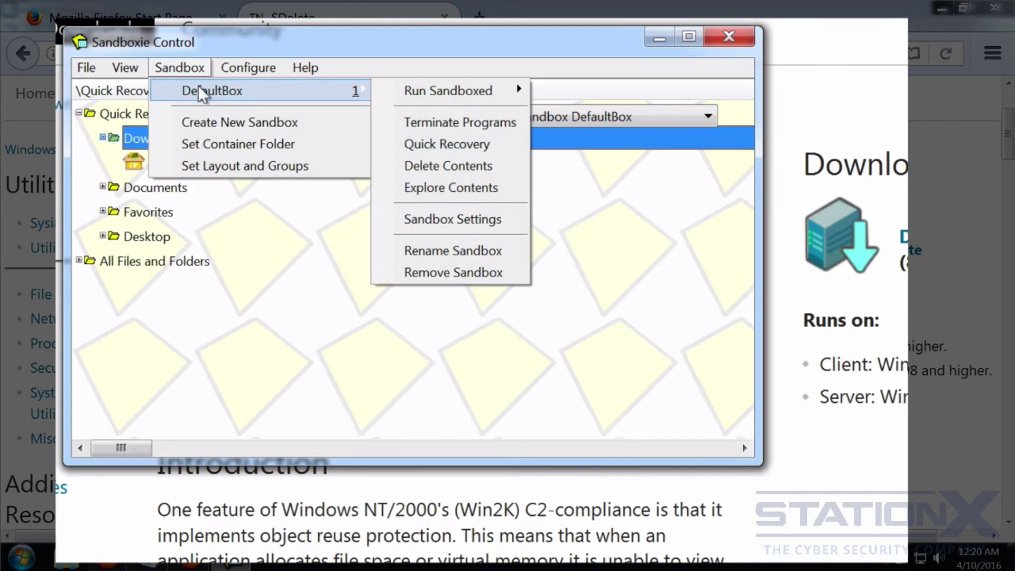
{"action": "left_click", "coordinate": [438, 218]}
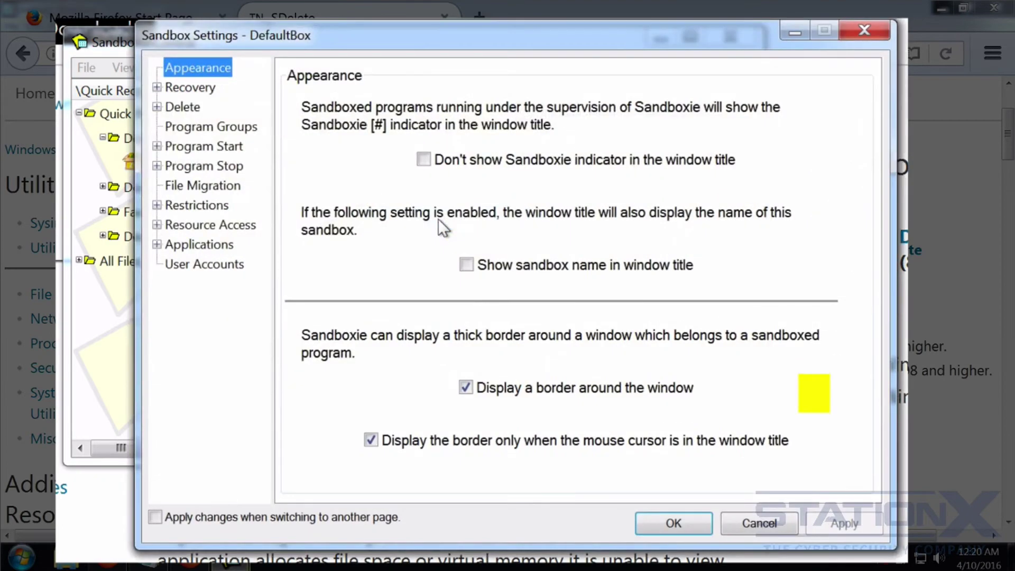
{"action": "left_click", "coordinate": [190, 88]}
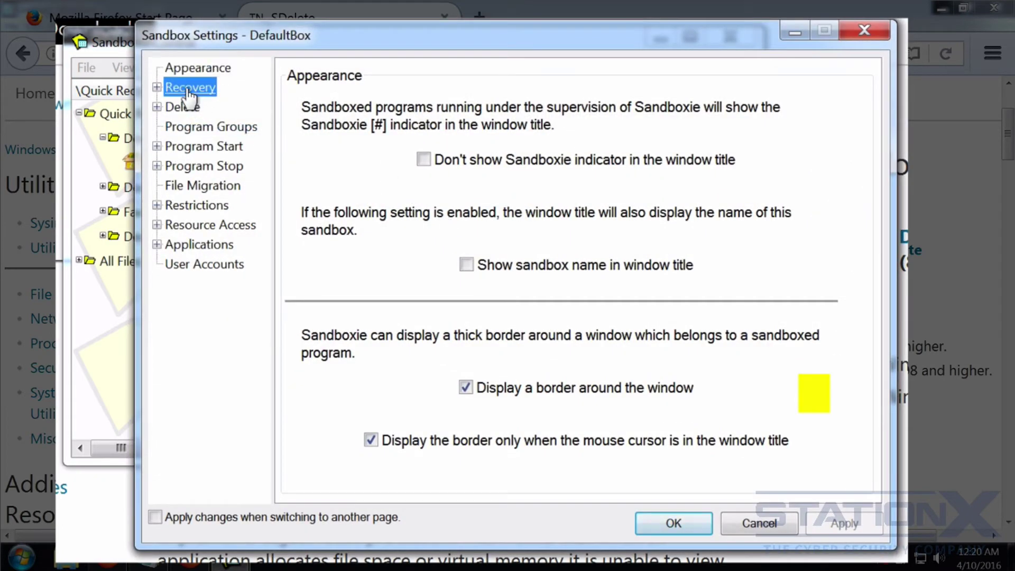
{"action": "left_click", "coordinate": [234, 132]}
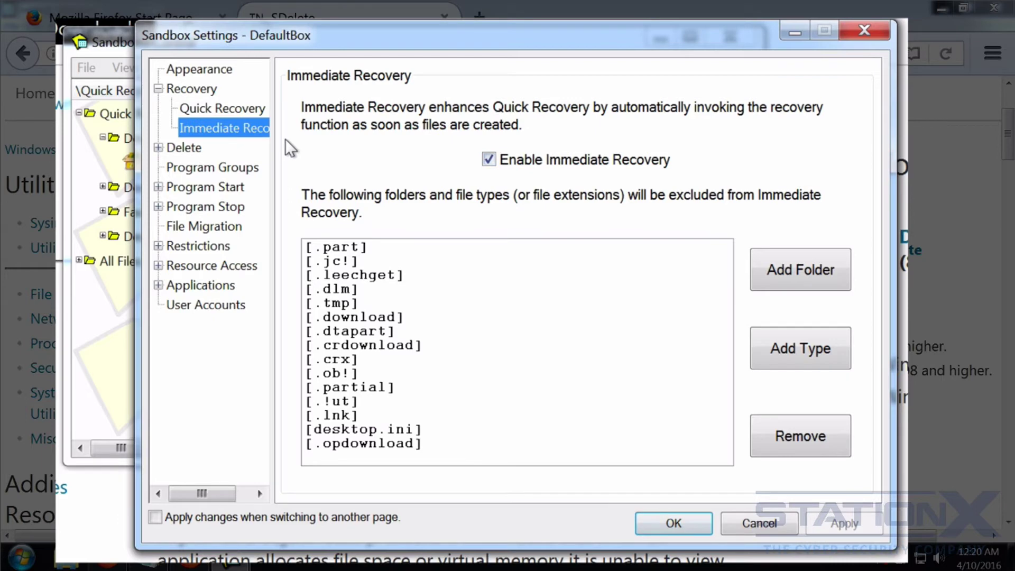
{"action": "left_click", "coordinate": [222, 108]}
Step: Review the Delete Invocation and Delete Command pages of the DefaultBox settings
{"action": "left_click", "coordinate": [182, 147]}
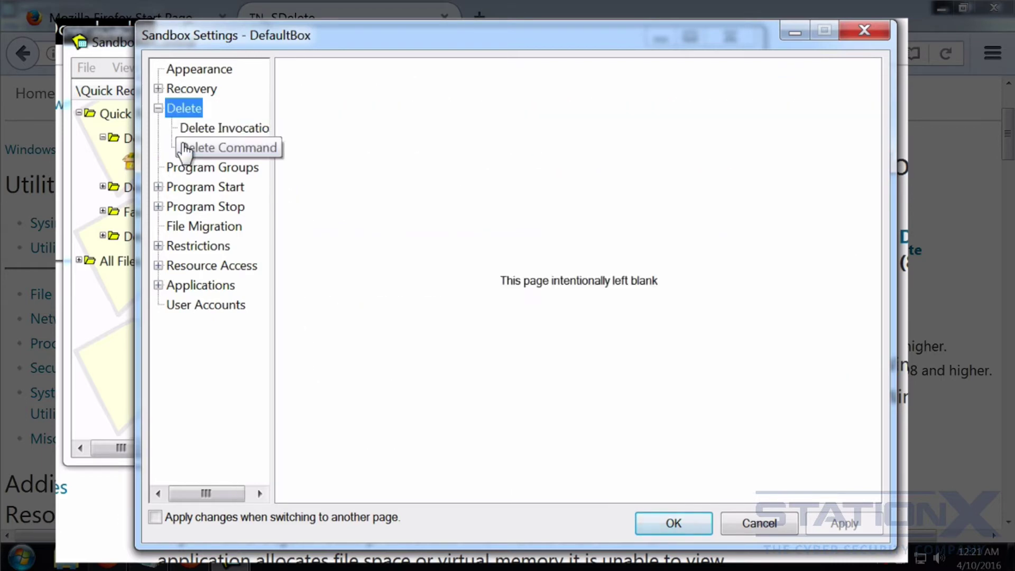
{"action": "left_click", "coordinate": [212, 129]}
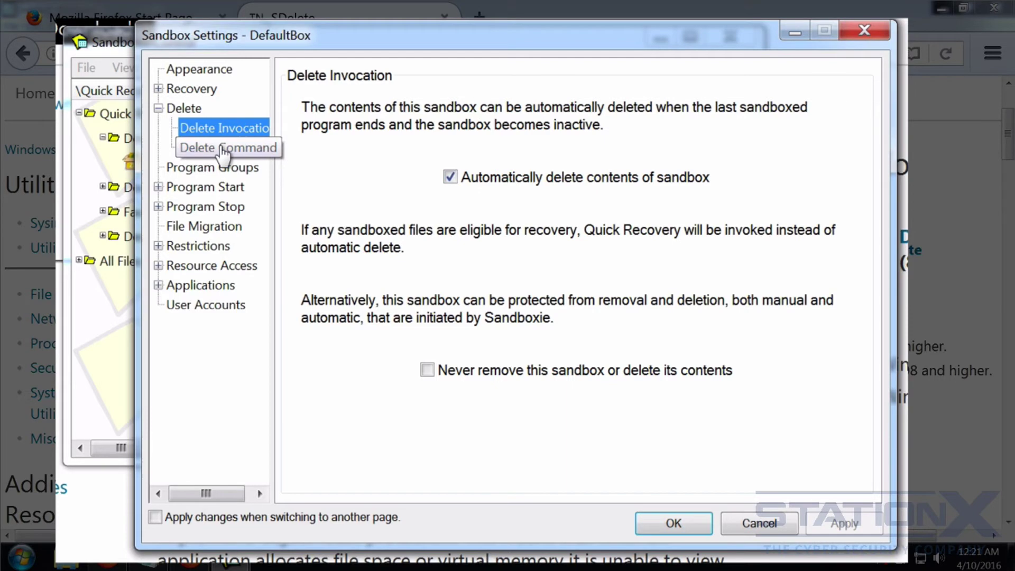
{"action": "left_click", "coordinate": [249, 148]}
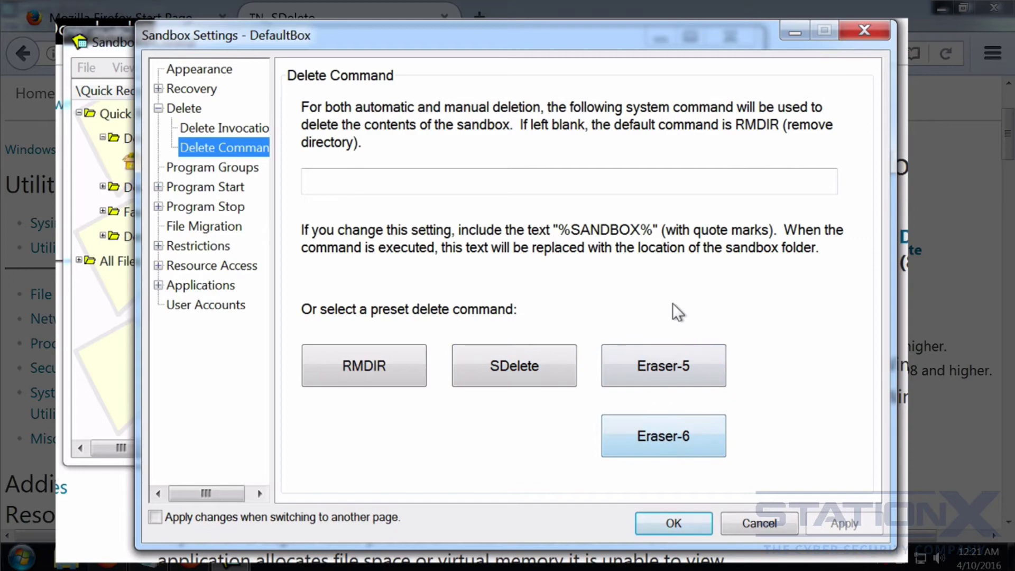
Step: Choose the SDelete preset as the sandbox's delete command, using sdelete.exe from the Downloads folder, and examine the whole command
{"action": "left_click", "coordinate": [497, 366]}
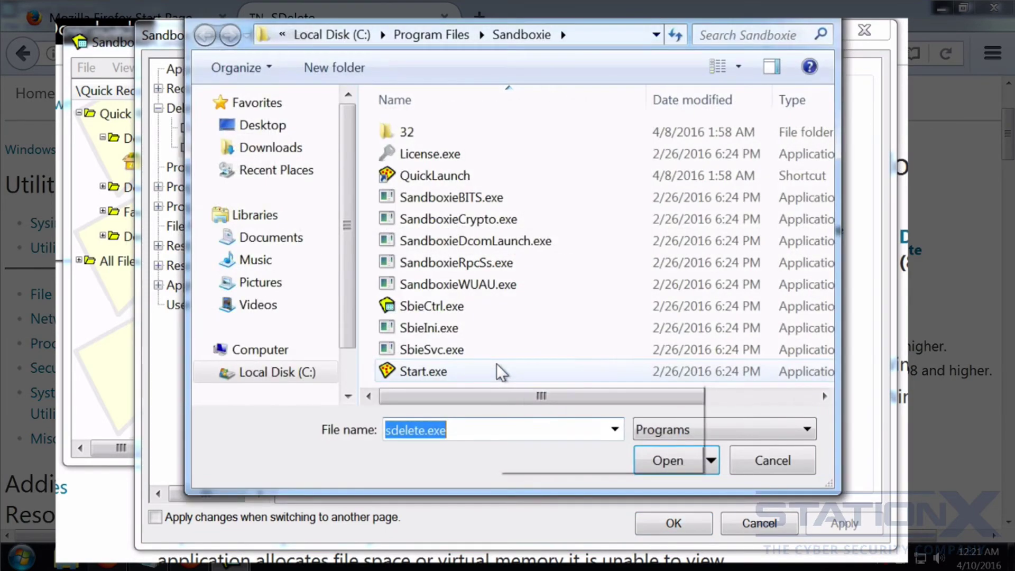
{"action": "left_click", "coordinate": [272, 150]}
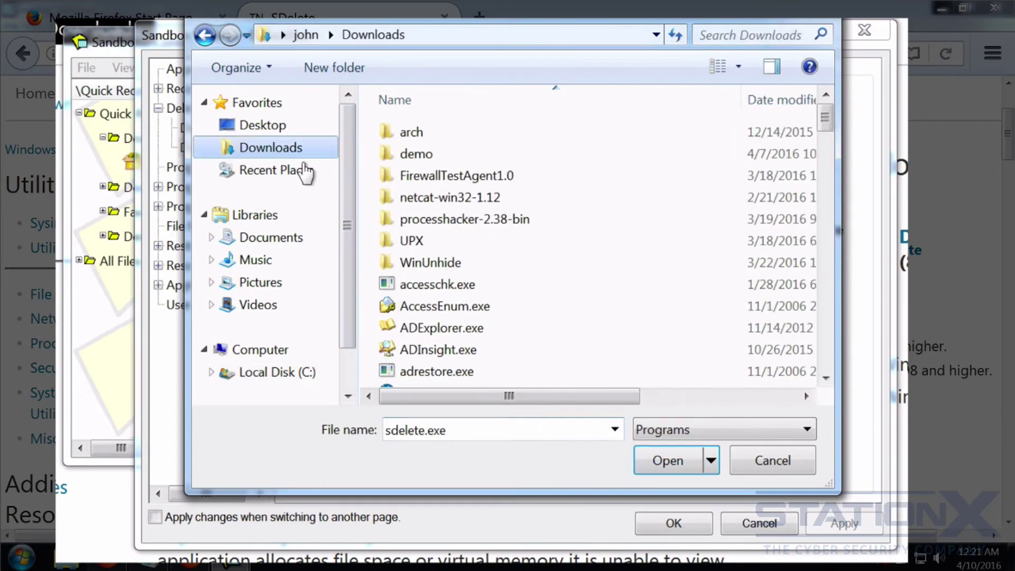
{"action": "left_click", "coordinate": [444, 304]}
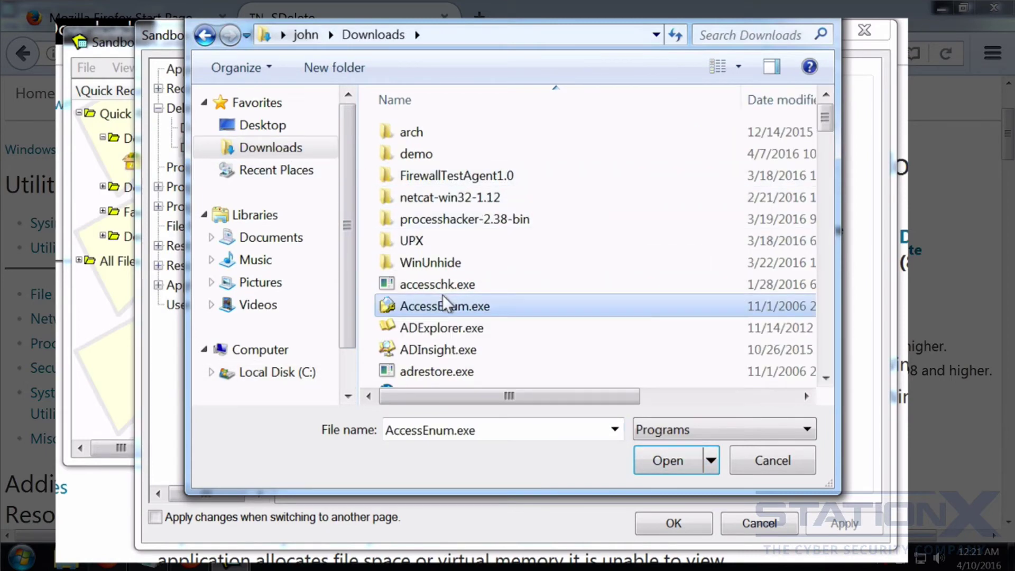
{"action": "key", "text": "s"}
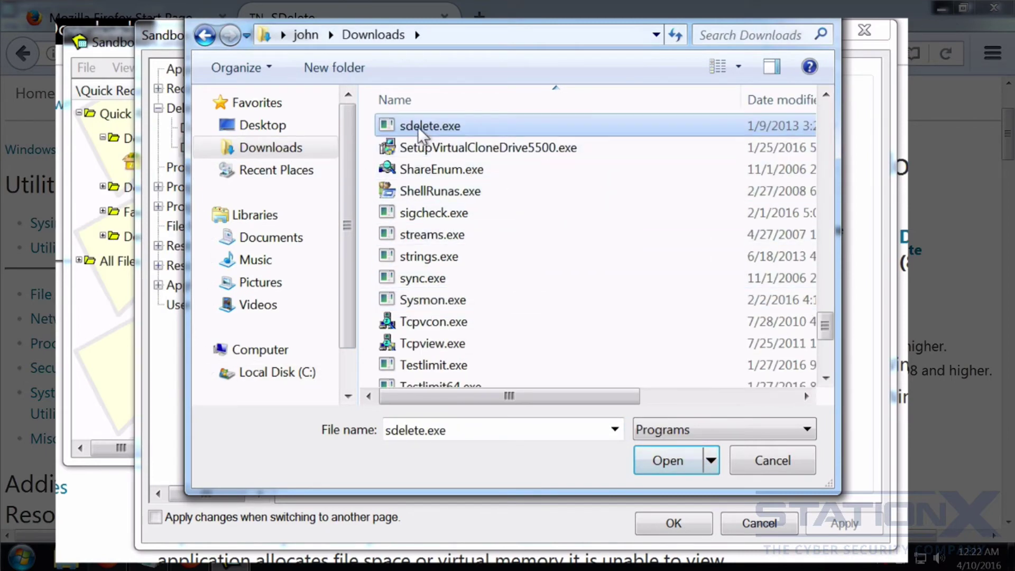
{"action": "left_click", "coordinate": [670, 462]}
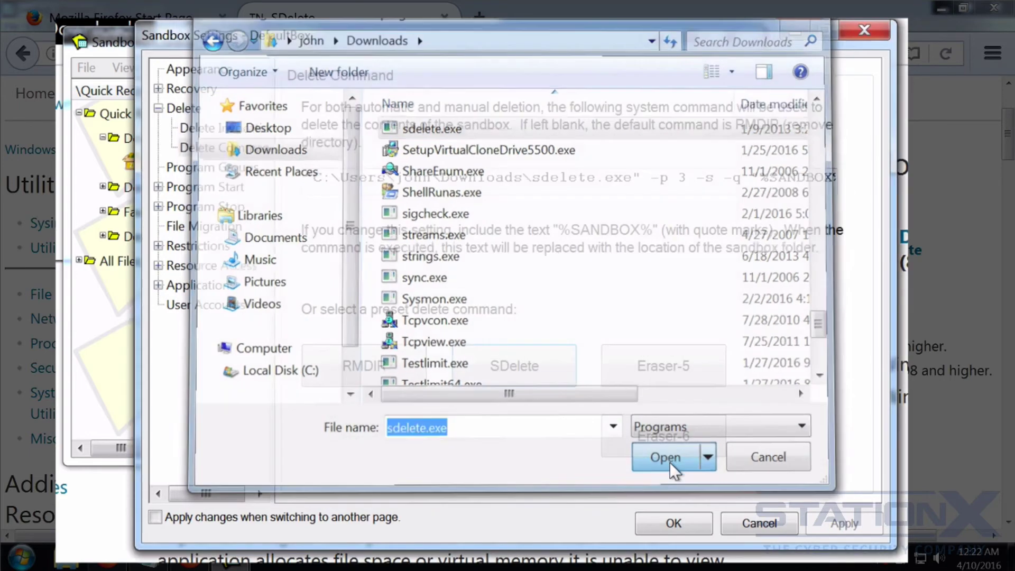
{"action": "left_click_drag", "start_coordinate": [440, 178], "coordinate": [888, 161]}
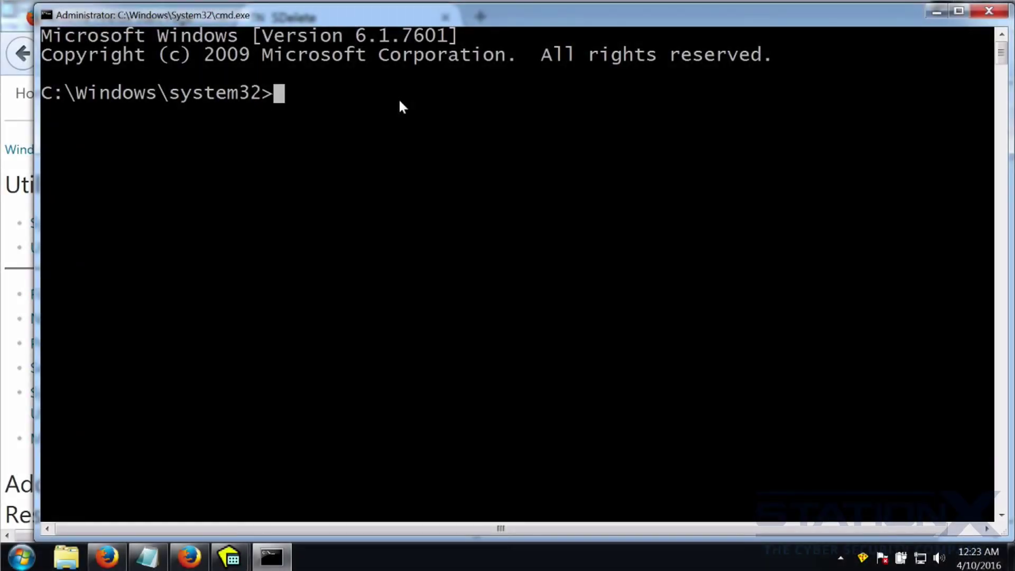
Step: Run choco install -y sdelete in the administrator command prompt to install SDelete
{"action": "type", "text": "choco install -y "}
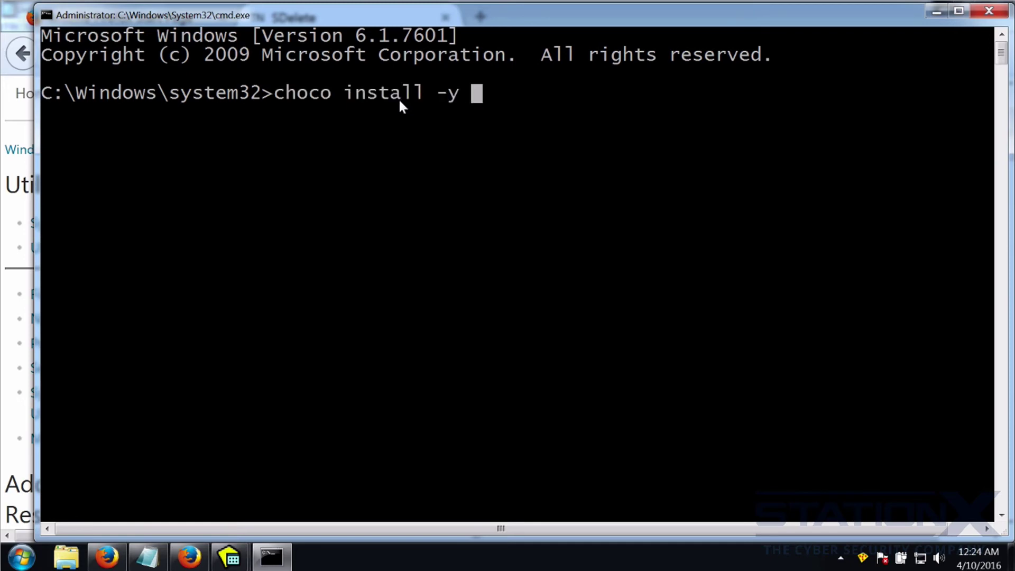
{"action": "type", "text": "sdelete"}
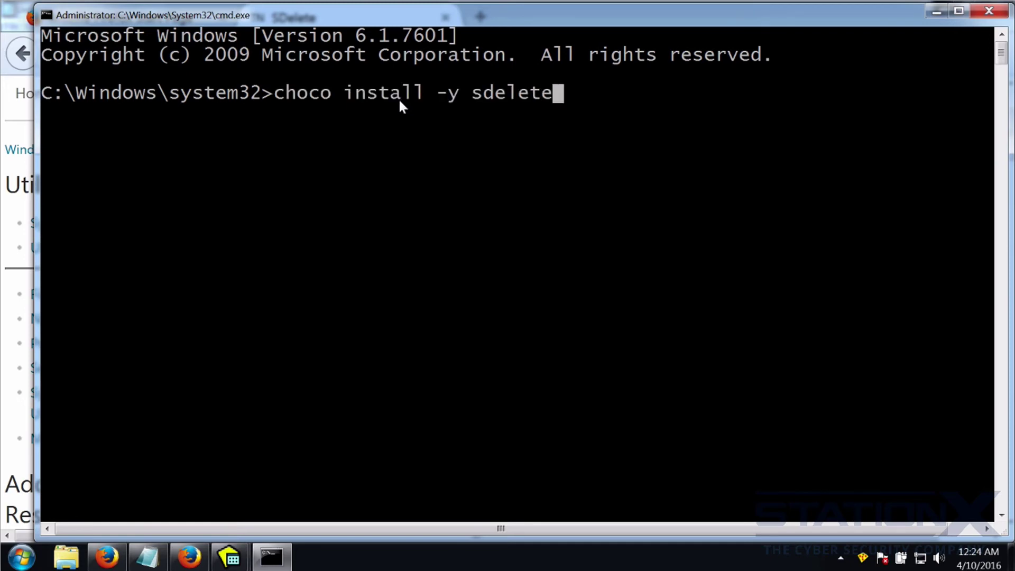
{"action": "key", "text": "Return"}
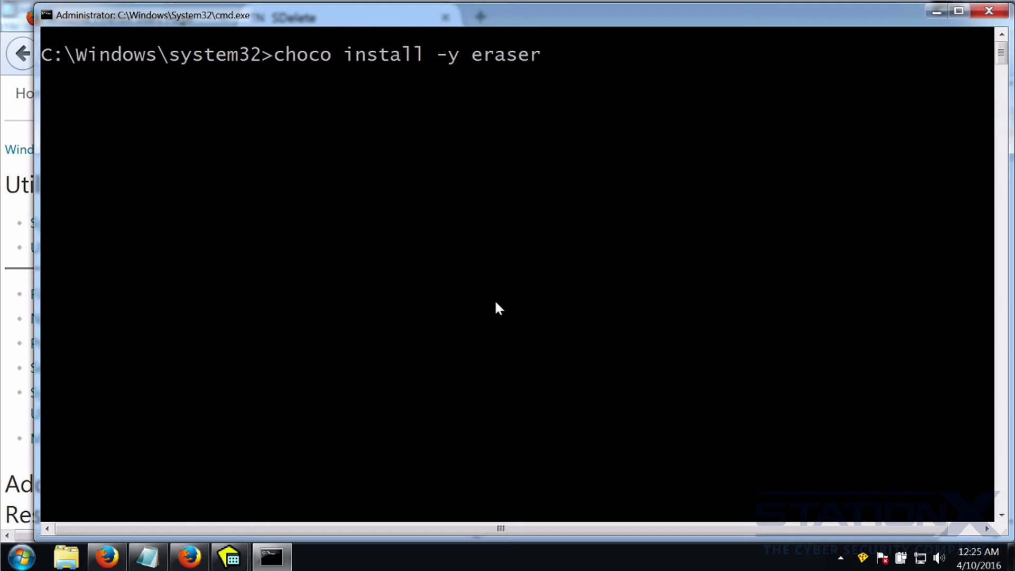
Step: Return to the DefaultBox settings and review the Forced Folders, Forced Programs and Lingering Programs pages
{"action": "mouse_move", "coordinate": [231, 556]}
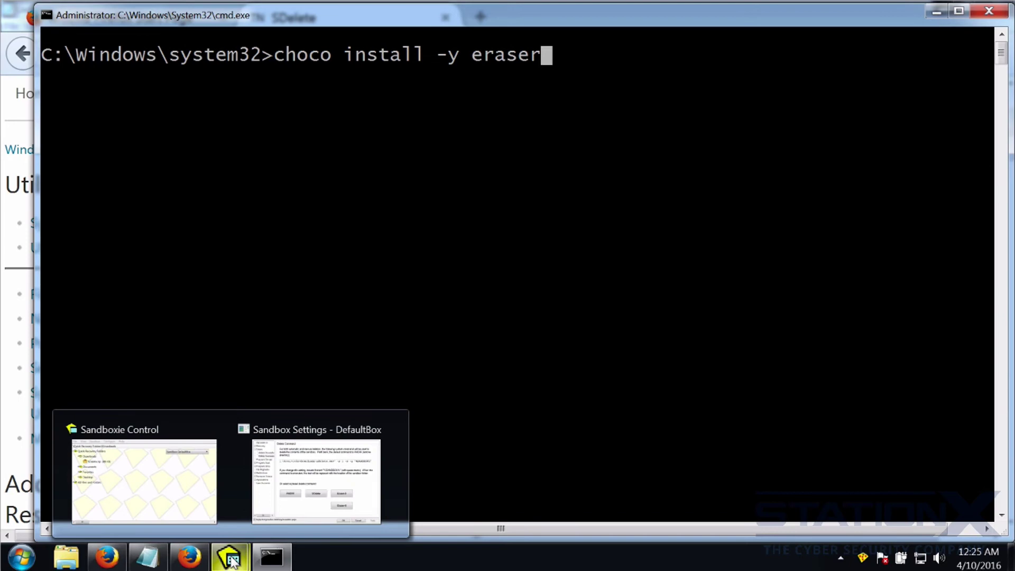
{"action": "left_click", "coordinate": [316, 476]}
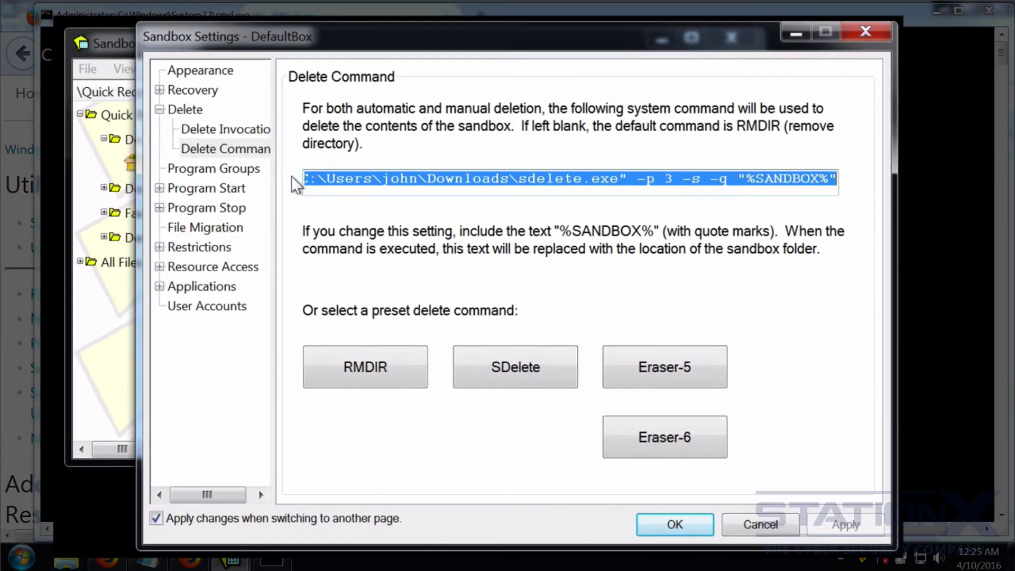
{"action": "left_click", "coordinate": [177, 191]}
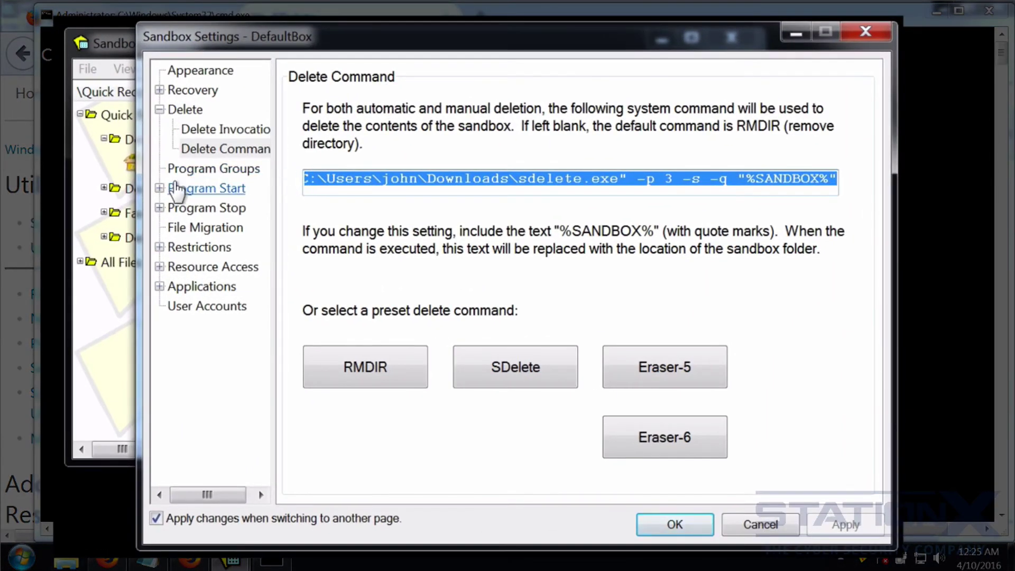
{"action": "left_click", "coordinate": [221, 170]}
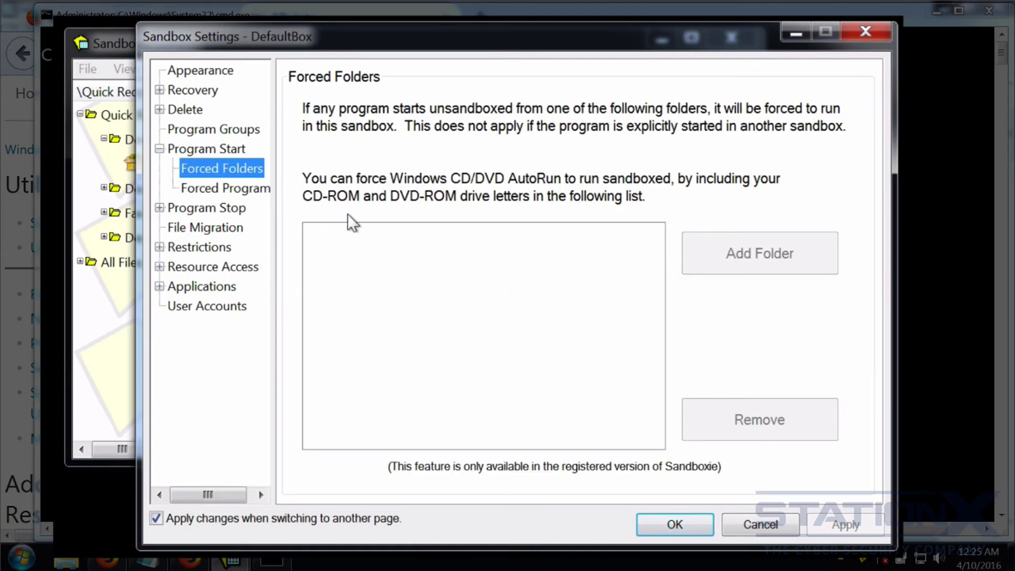
{"action": "left_click", "coordinate": [201, 189]}
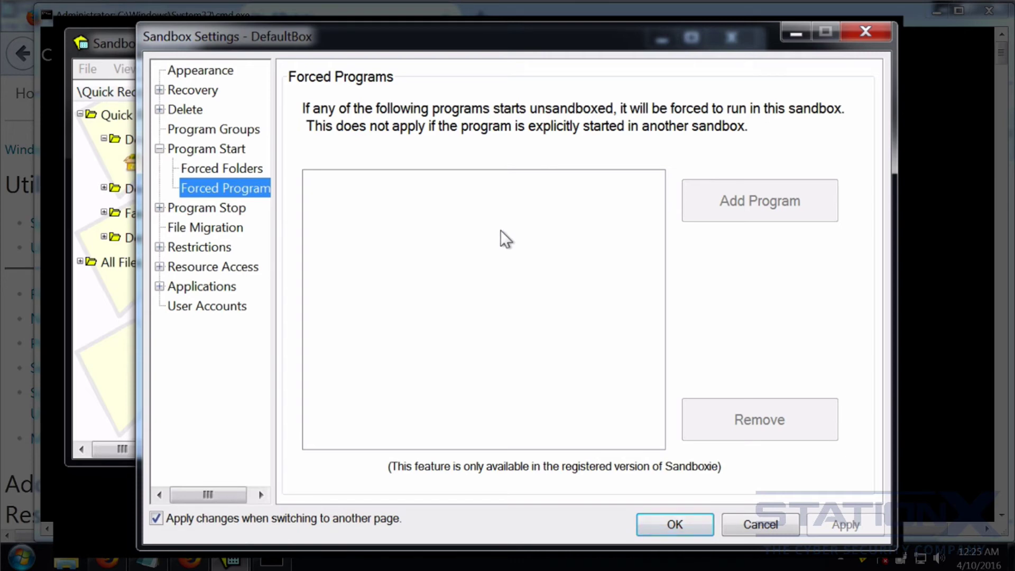
{"action": "left_click", "coordinate": [161, 207]}
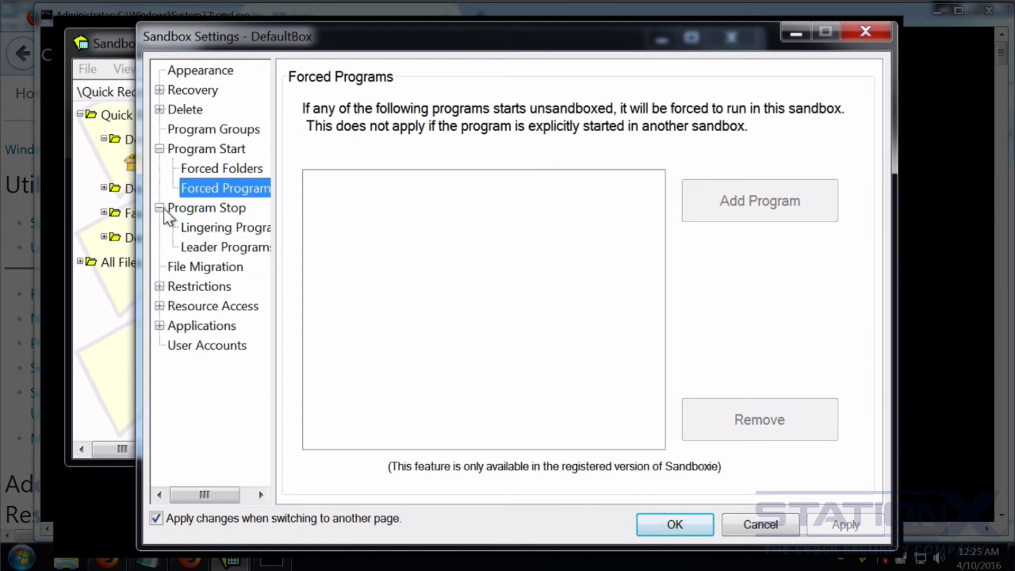
{"action": "left_click", "coordinate": [188, 228]}
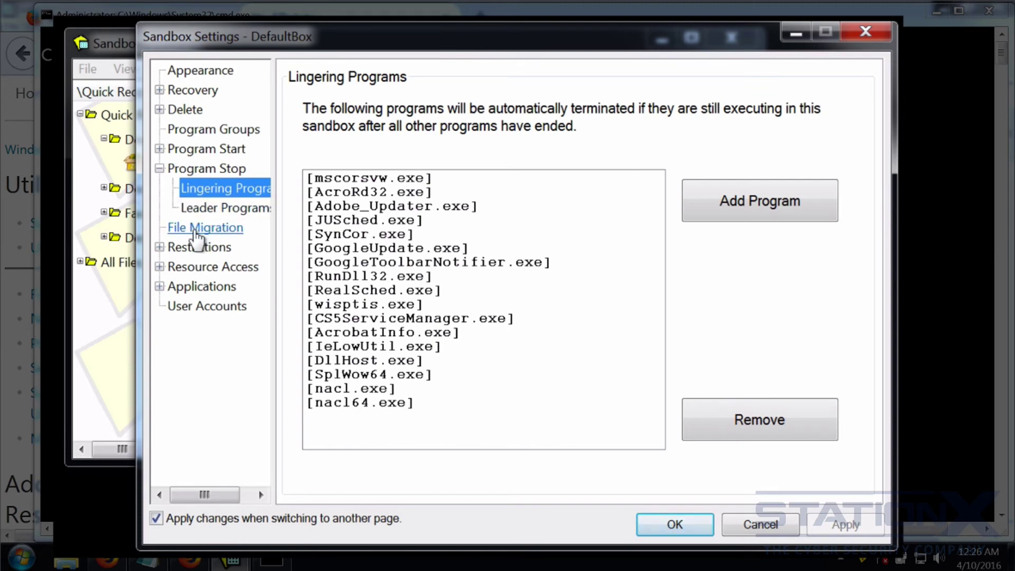
Step: Set the maximum size of migratable files to 4915200 kilobytes and check the Immediate Recovery page
{"action": "left_click", "coordinate": [195, 230]}
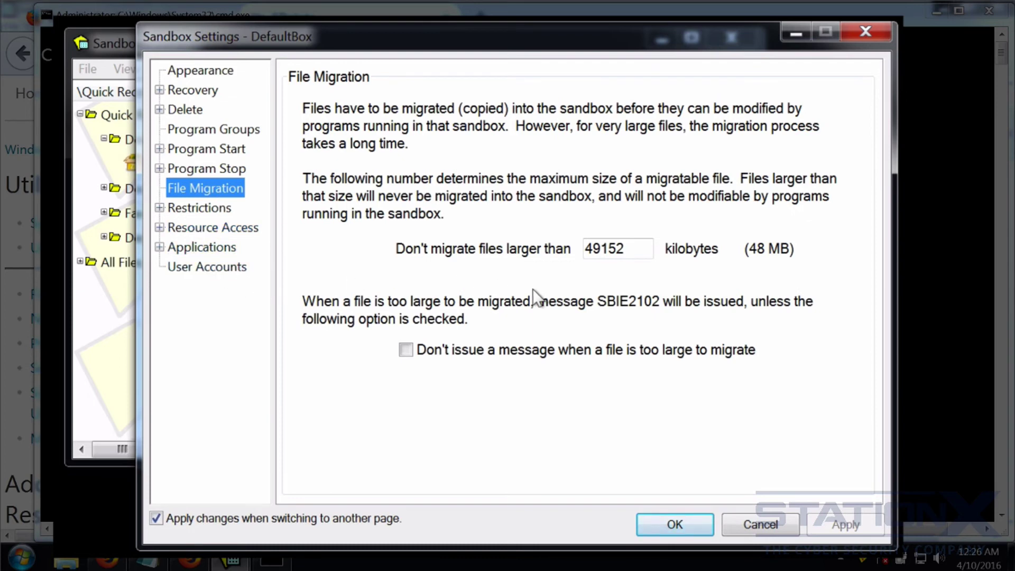
{"action": "left_click", "coordinate": [631, 248]}
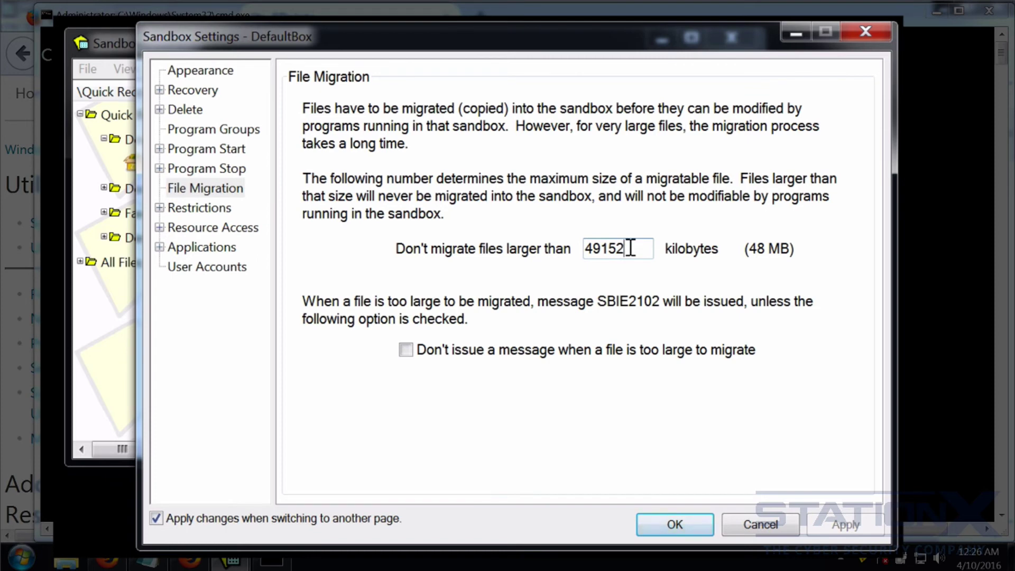
{"action": "type", "text": "00"}
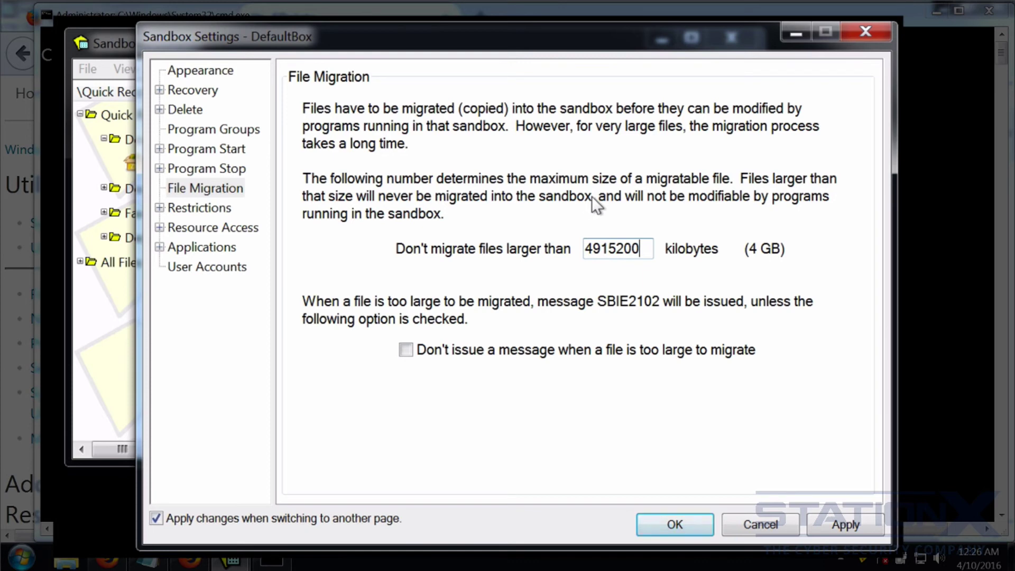
{"action": "left_click", "coordinate": [159, 90]}
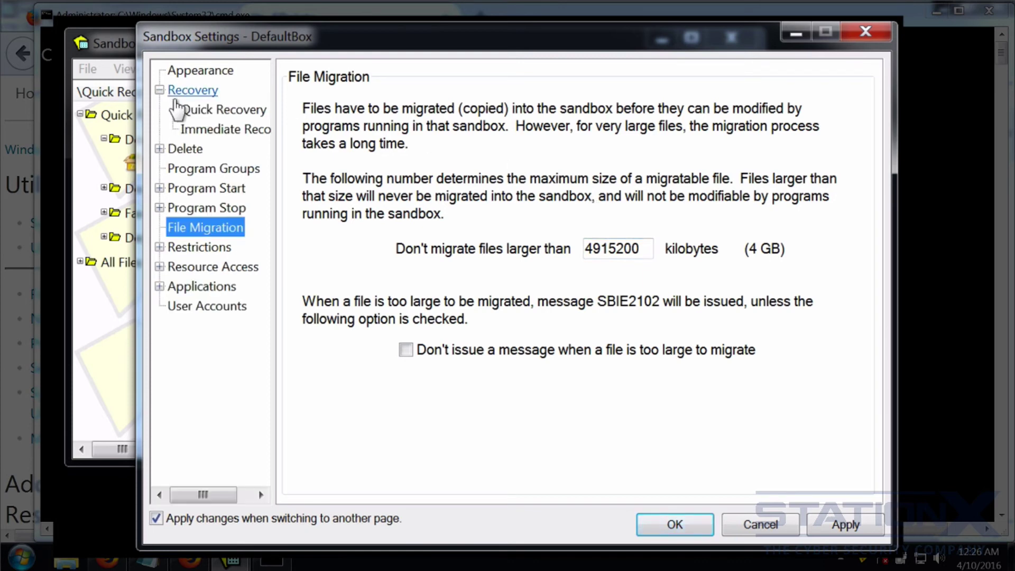
{"action": "left_click", "coordinate": [209, 129]}
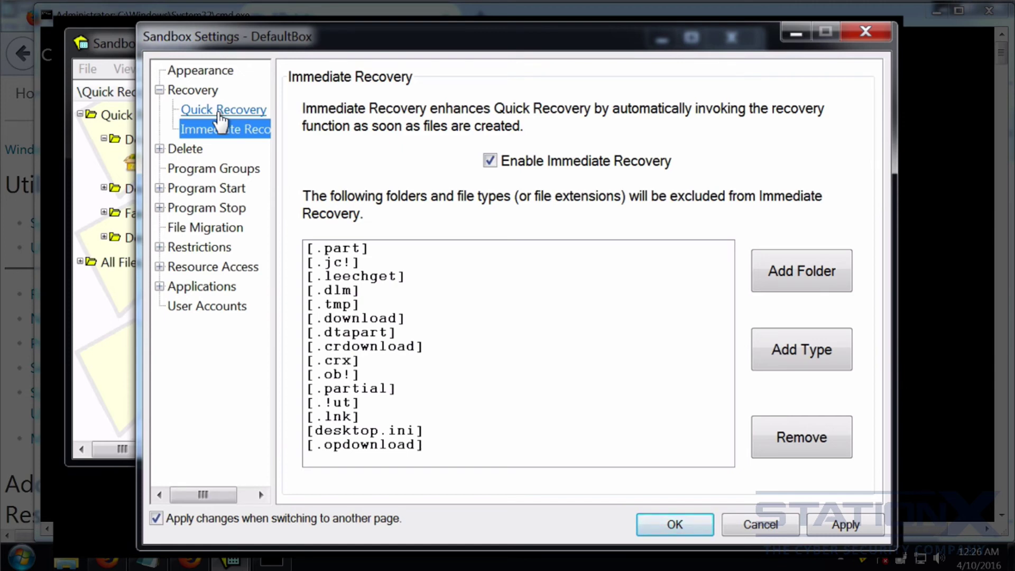
Step: Review the Internet Access and Start/Run Access restrictions, and enable dropping rights from the Administrators and Power Users groups
{"action": "left_click", "coordinate": [181, 247]}
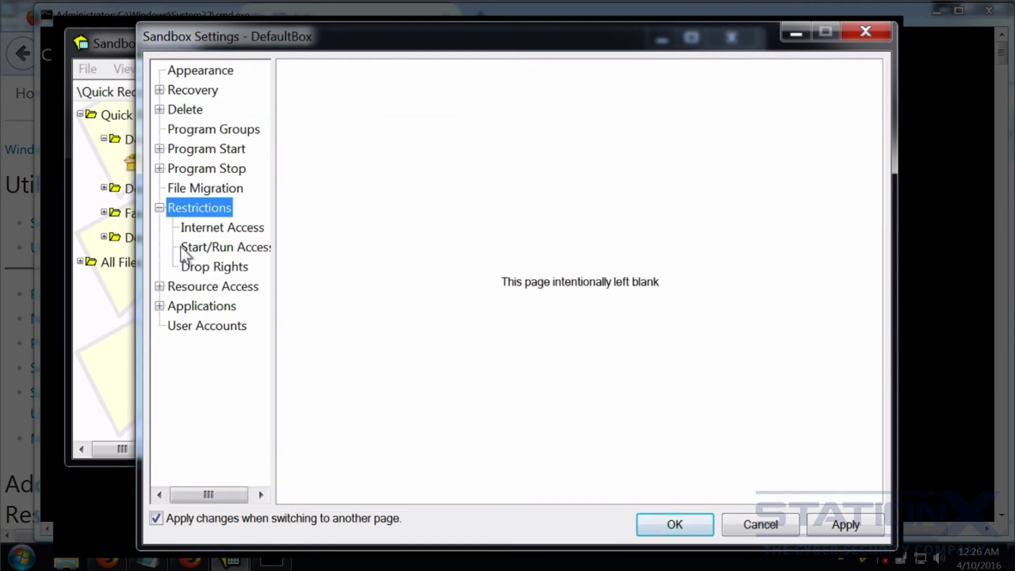
{"action": "left_click", "coordinate": [227, 229]}
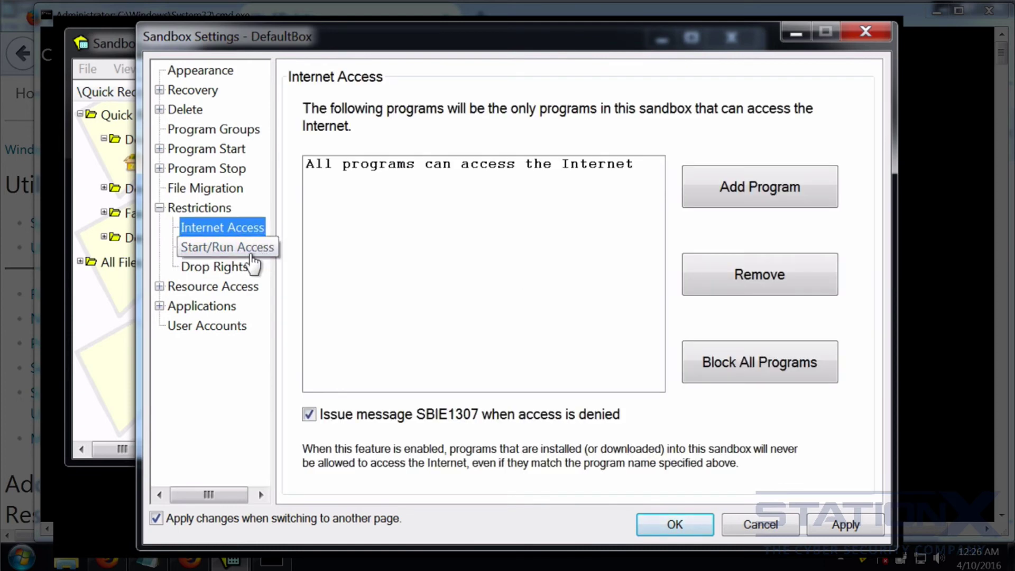
{"action": "left_click", "coordinate": [215, 251]}
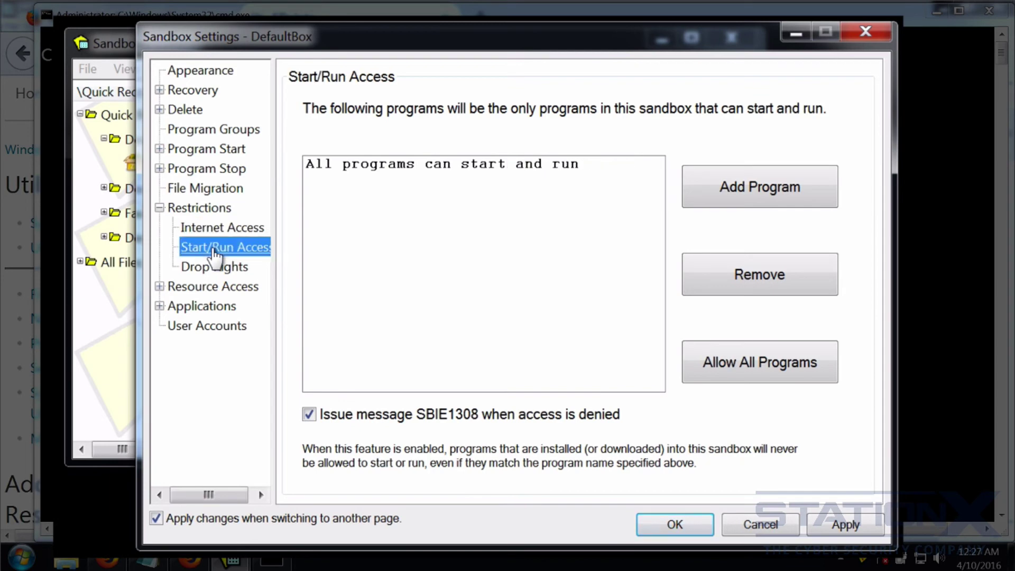
{"action": "left_click", "coordinate": [216, 268]}
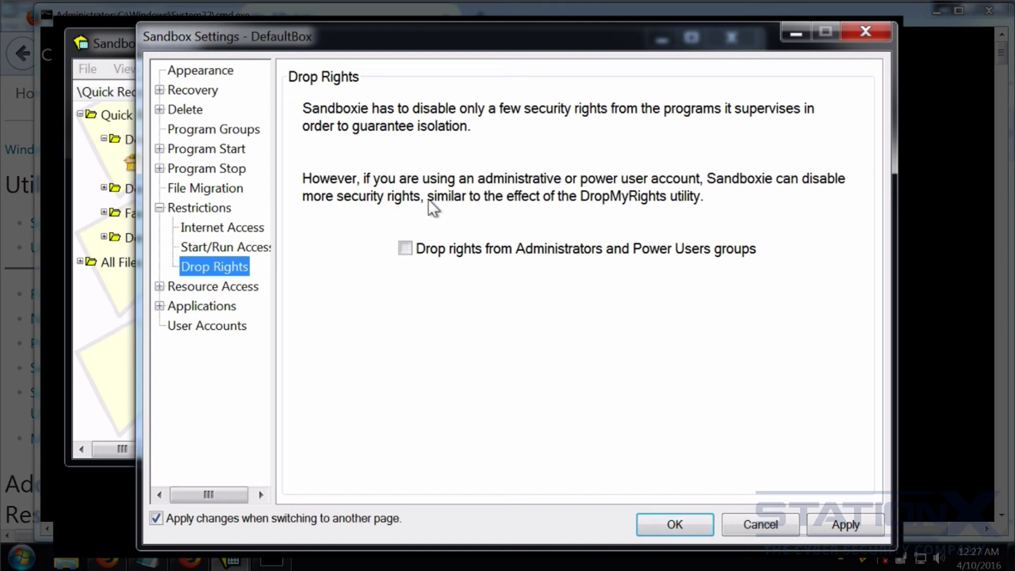
{"action": "left_click", "coordinate": [408, 247]}
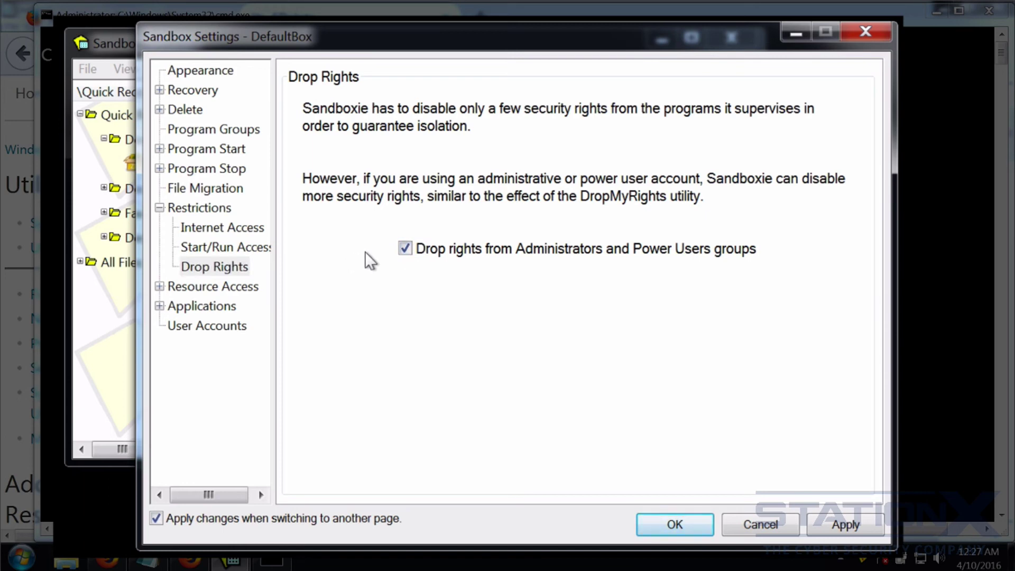
Step: Review the file access rules under Resource Access: direct, full, read-only, write-only and blocked
{"action": "left_click", "coordinate": [212, 286]}
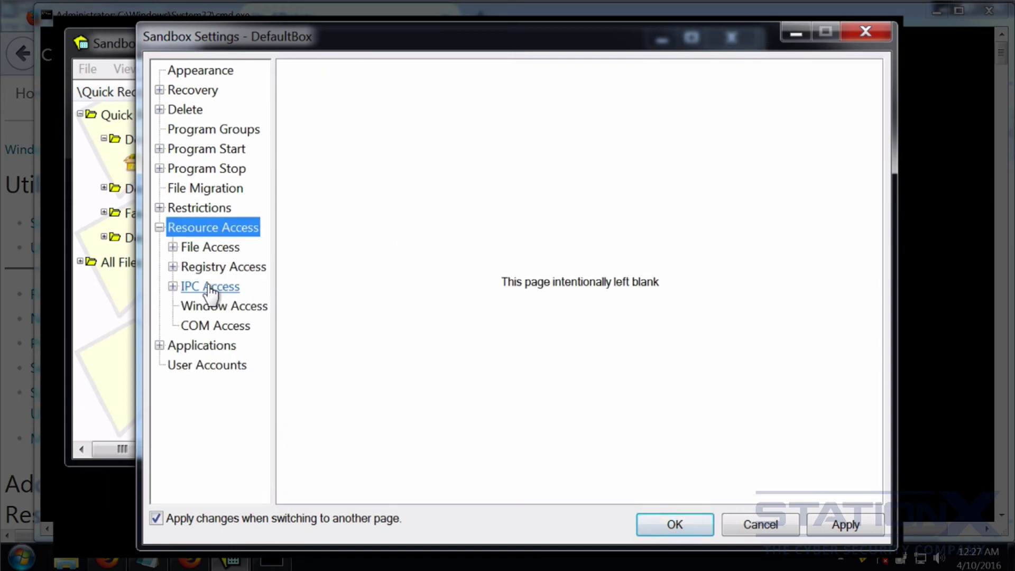
{"action": "left_click", "coordinate": [216, 247]}
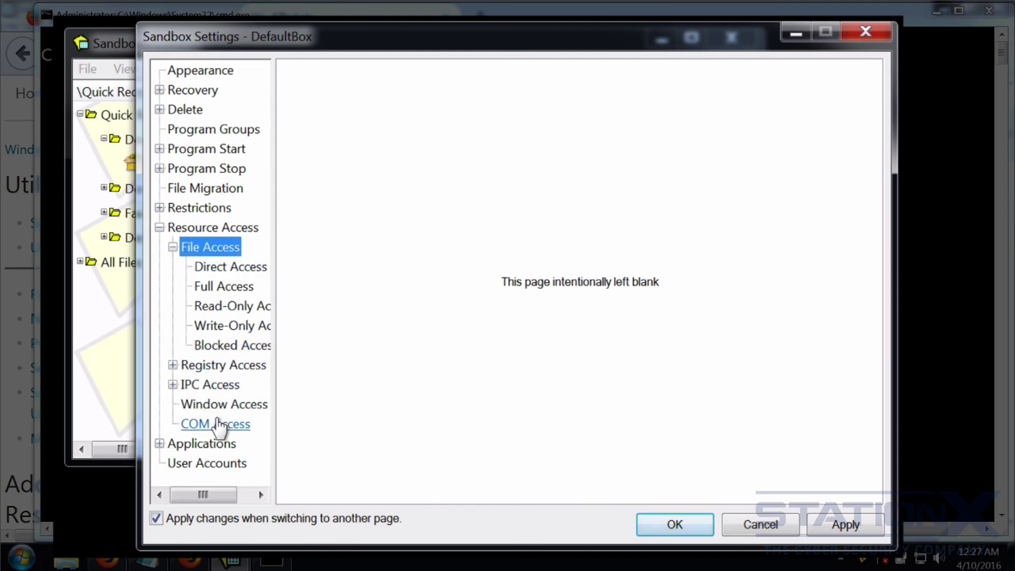
{"action": "left_click", "coordinate": [229, 270]}
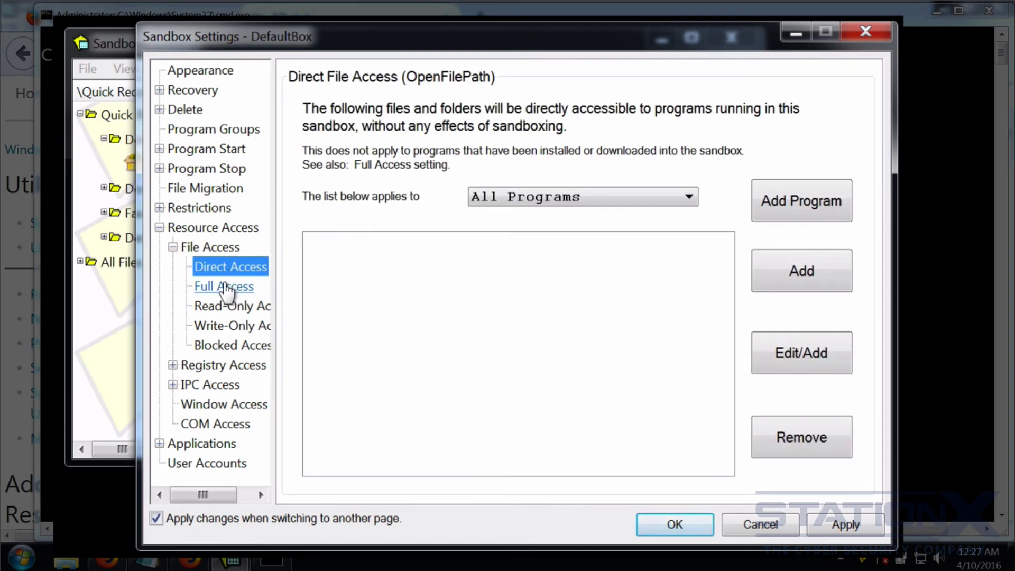
{"action": "left_click", "coordinate": [226, 288]}
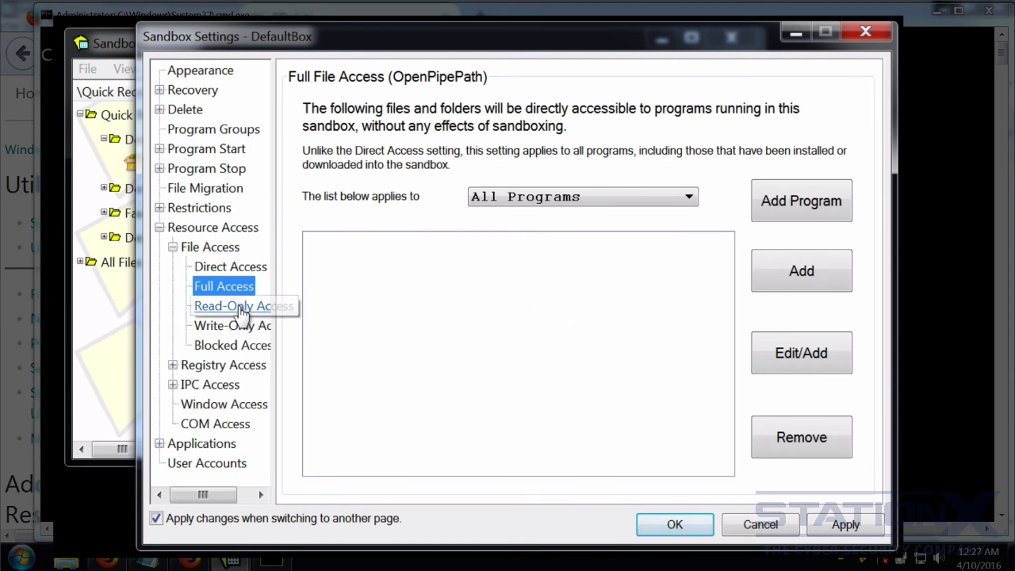
{"action": "left_click", "coordinate": [228, 306]}
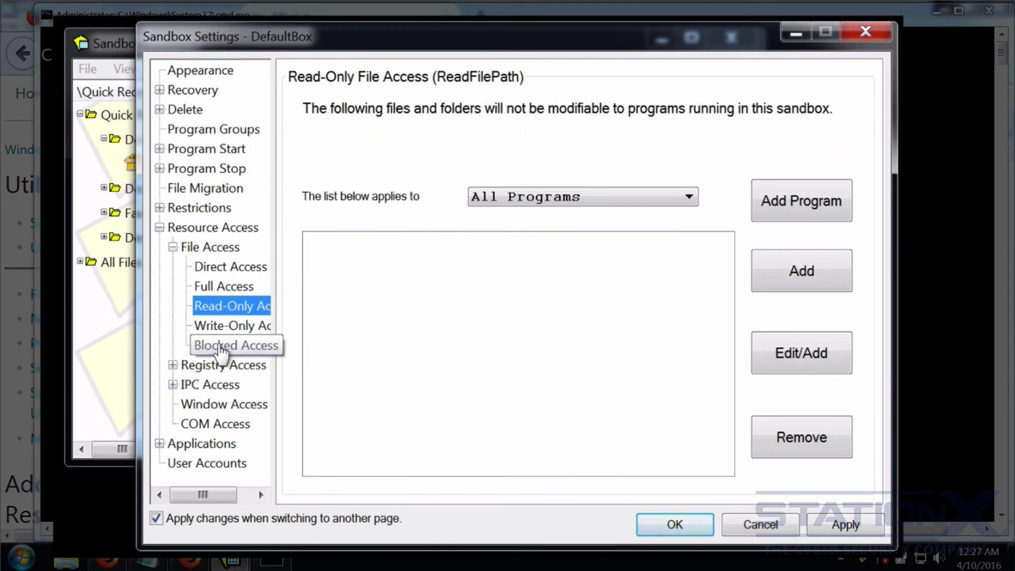
{"action": "left_click", "coordinate": [224, 326]}
{"action": "left_click", "coordinate": [228, 347]}
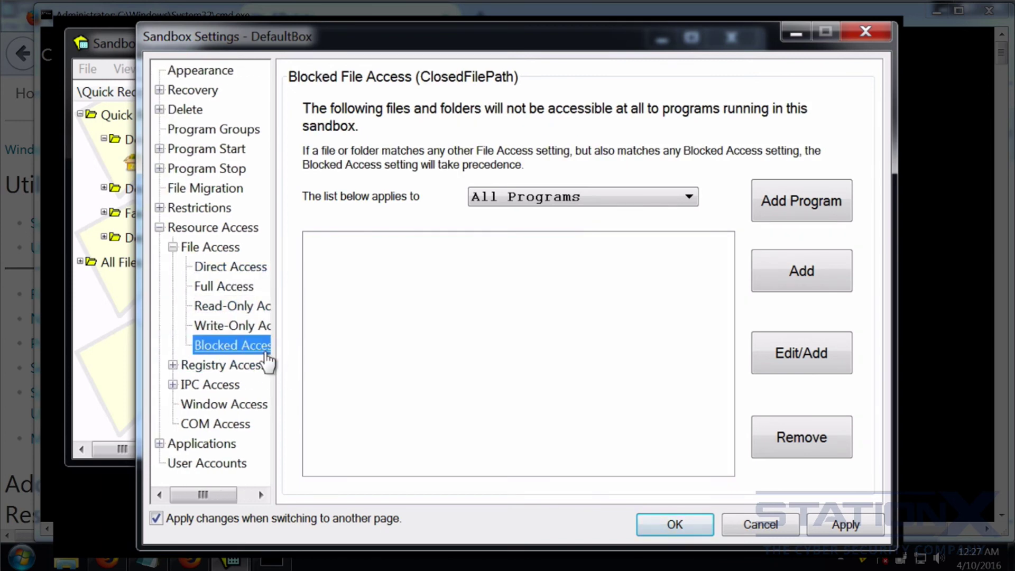
Step: In the Firefox web browser exclusions, allow direct access to Firefox cookies and remove that exclusion again
{"action": "left_click", "coordinate": [224, 452]}
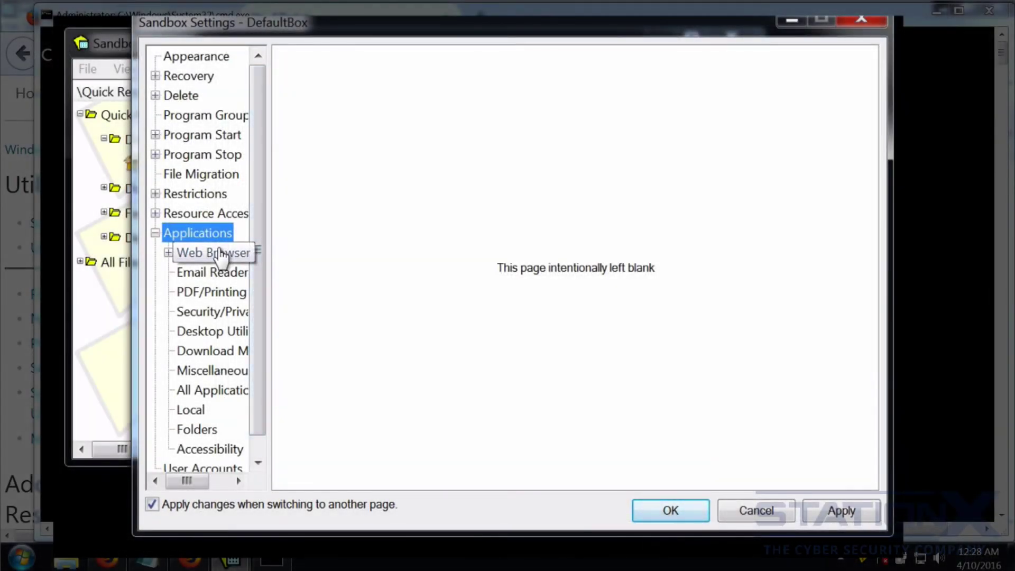
{"action": "left_click", "coordinate": [217, 252]}
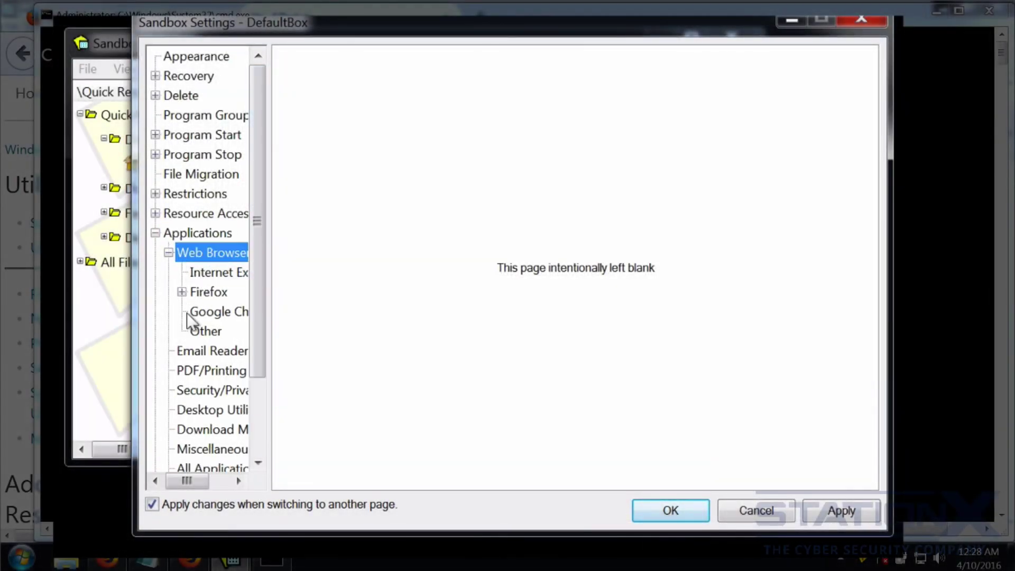
{"action": "left_click", "coordinate": [201, 292]}
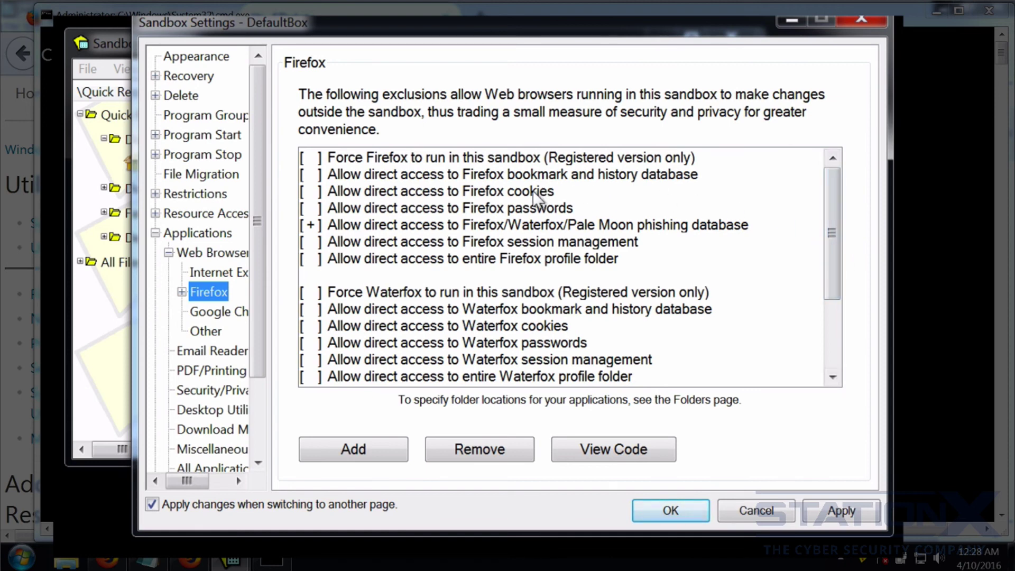
{"action": "left_click", "coordinate": [314, 199]}
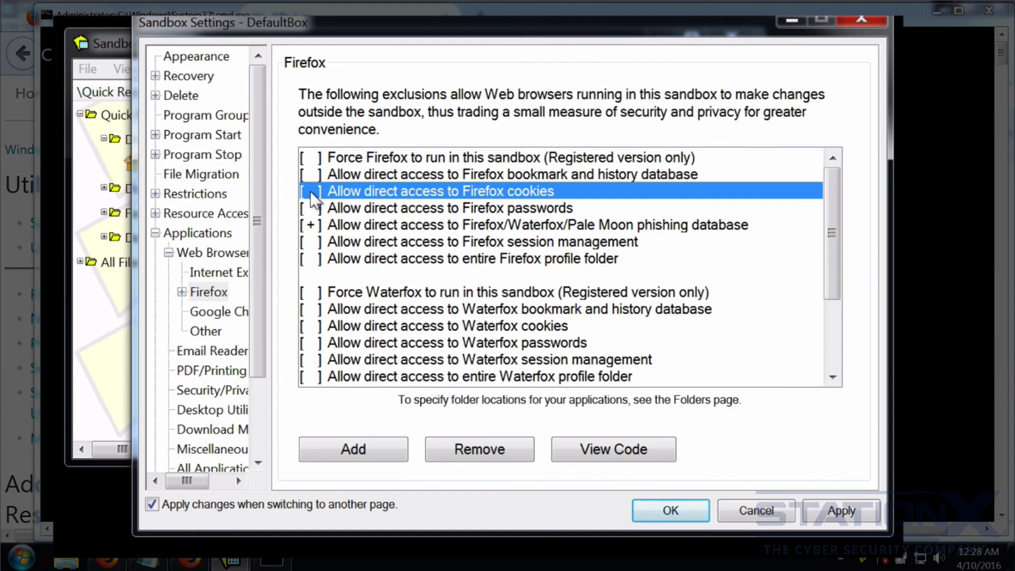
{"action": "left_click", "coordinate": [366, 453]}
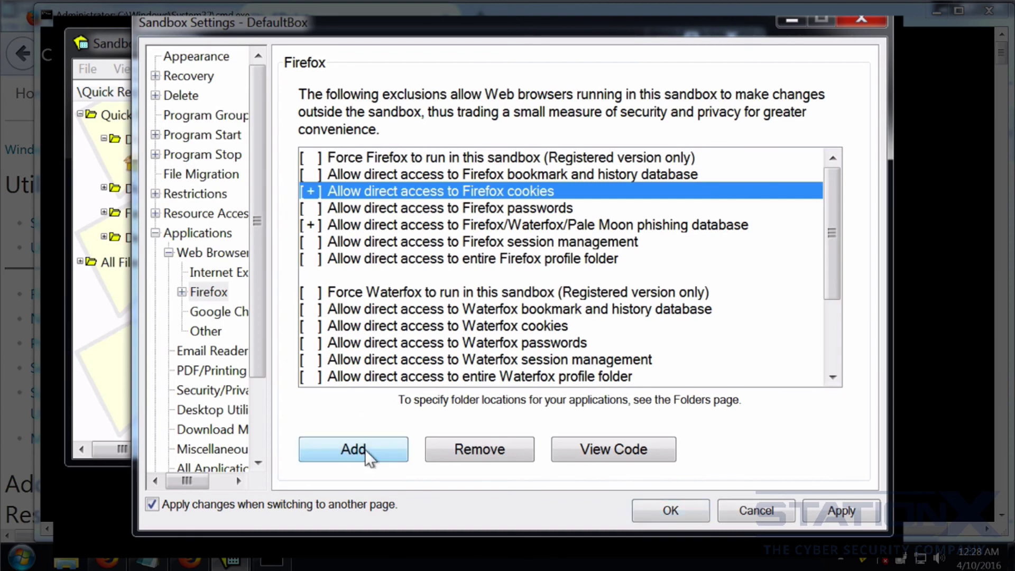
{"action": "left_click", "coordinate": [479, 449]}
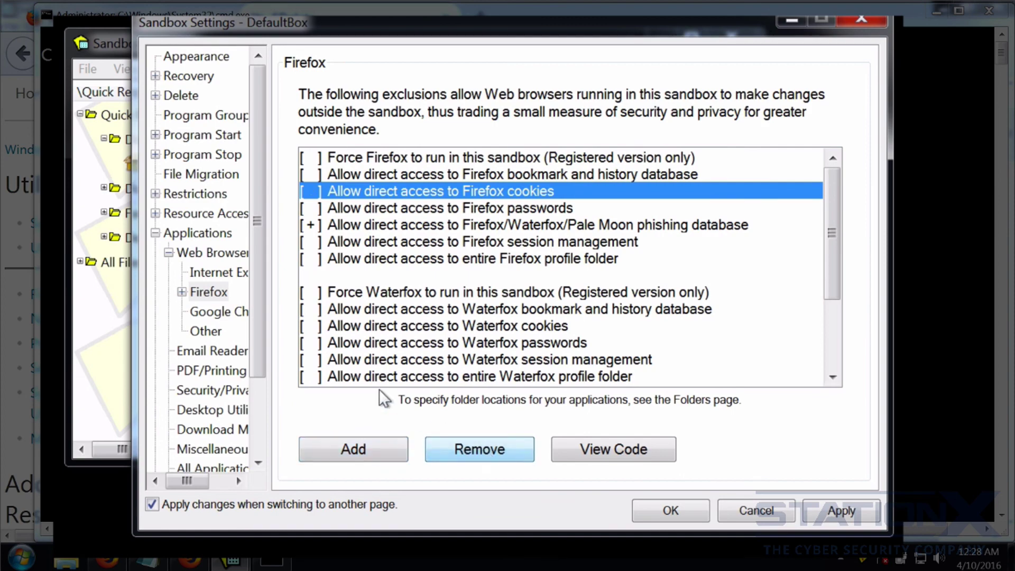
Step: Review the Email Reader exclusions and save the DefaultBox settings
{"action": "left_click_drag", "start_coordinate": [261, 256], "coordinate": [257, 336]}
{"action": "left_click", "coordinate": [211, 252]}
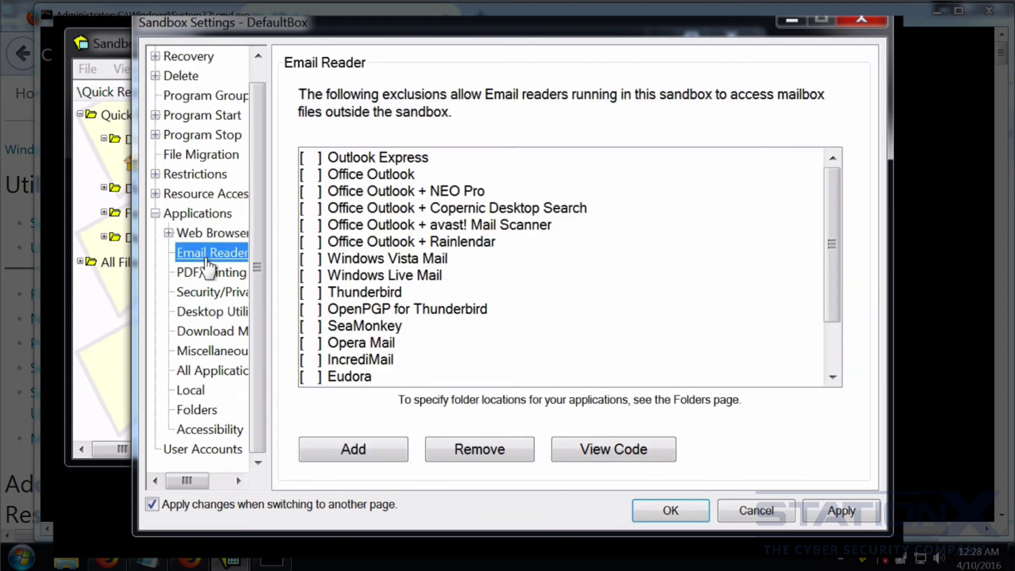
{"action": "left_click_drag", "start_coordinate": [832, 238], "coordinate": [675, 238]}
{"action": "left_click_drag", "start_coordinate": [675, 238], "coordinate": [675, 238]}
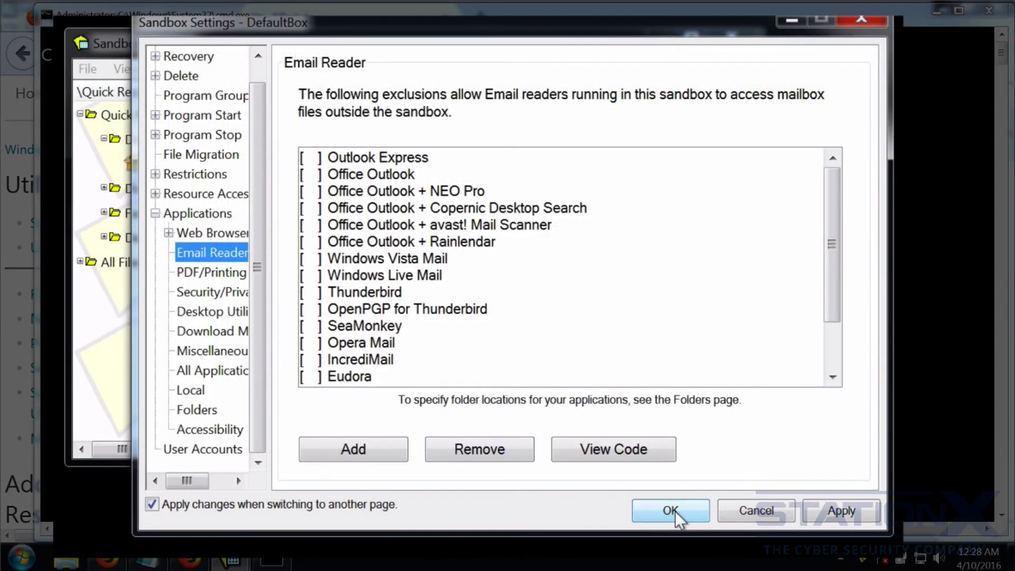
{"action": "left_click", "coordinate": [671, 511]}
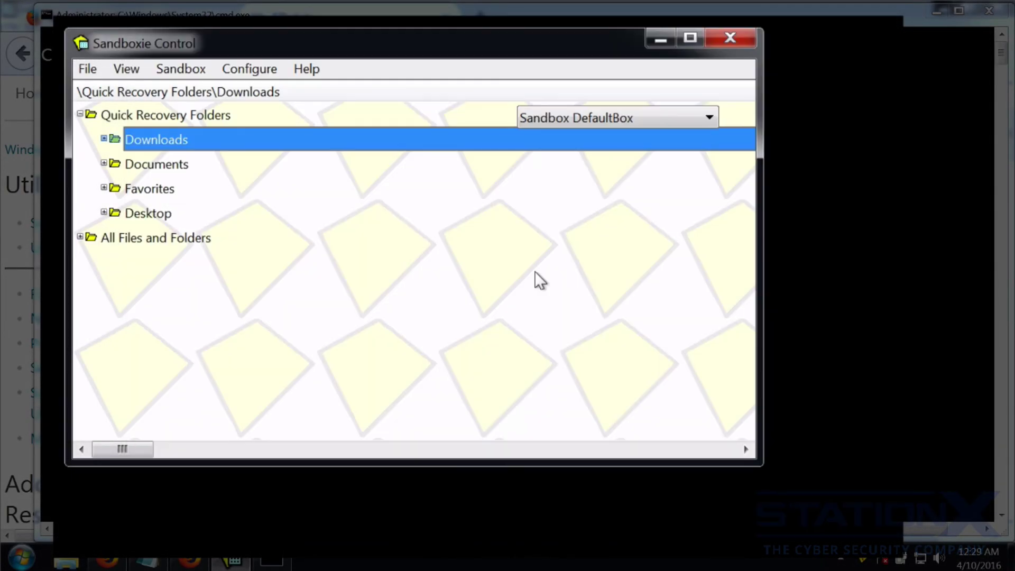